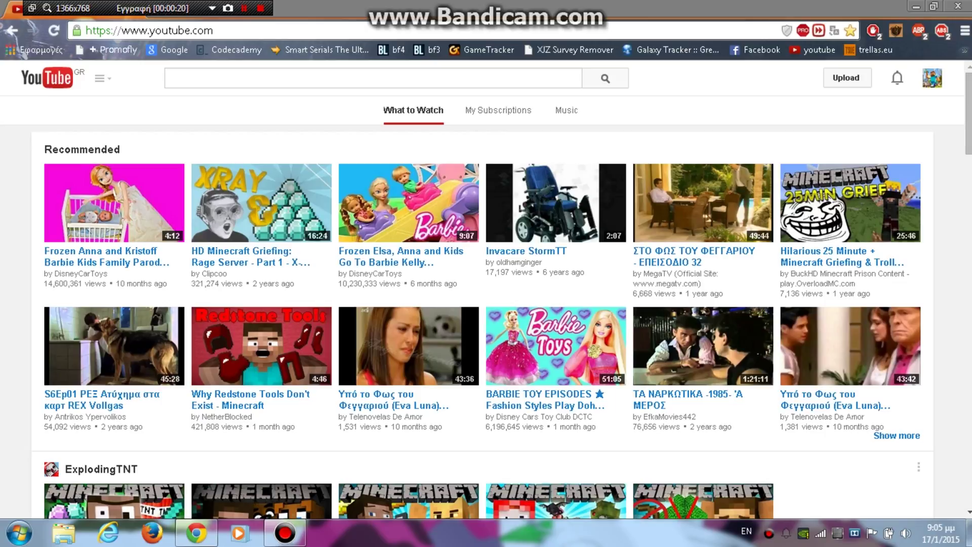
Open YouTube's video upload page with the Upload button at the top right
left_click(846, 77)
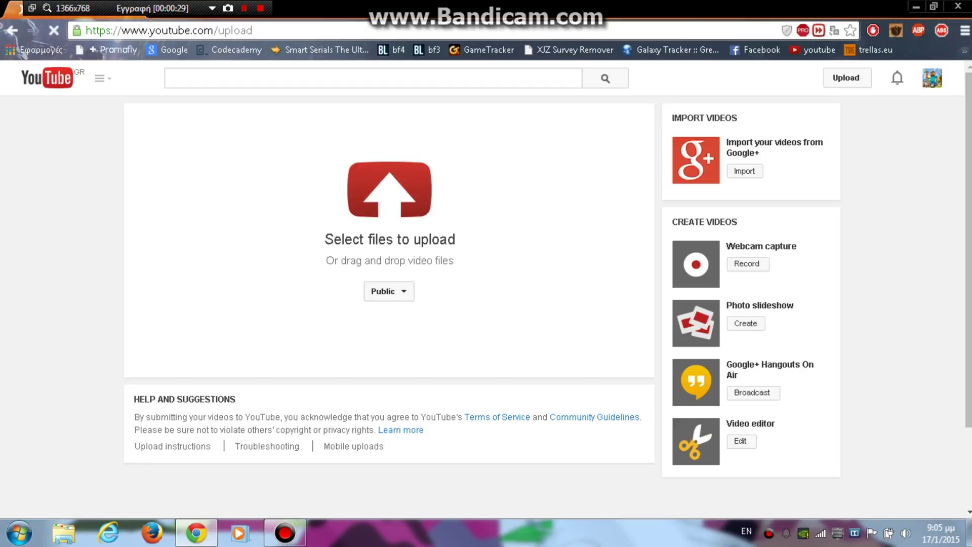
Open the file picker and check where Bandicam saves its recordings
left_click(389, 188)
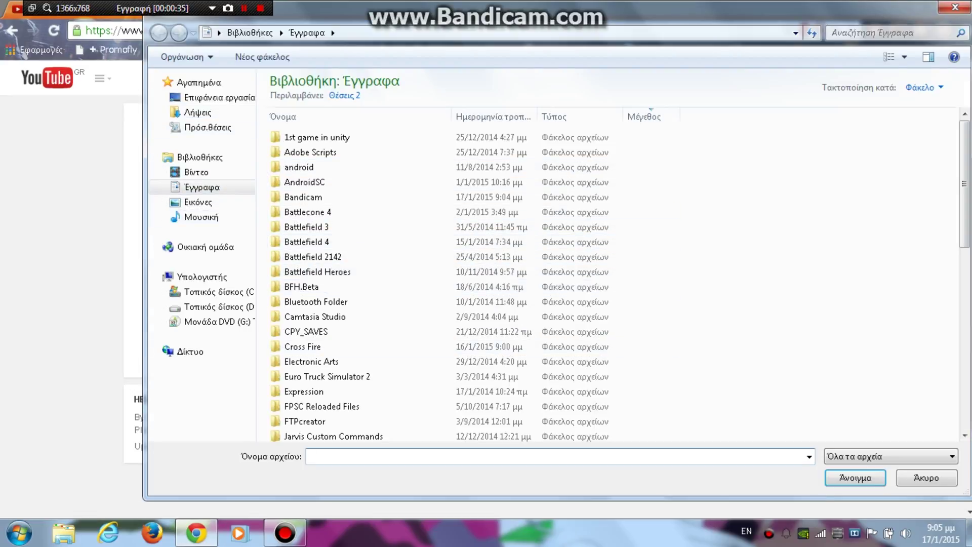
scroll(354, 284, "down", 1)
scroll(354, 283, "down", 2)
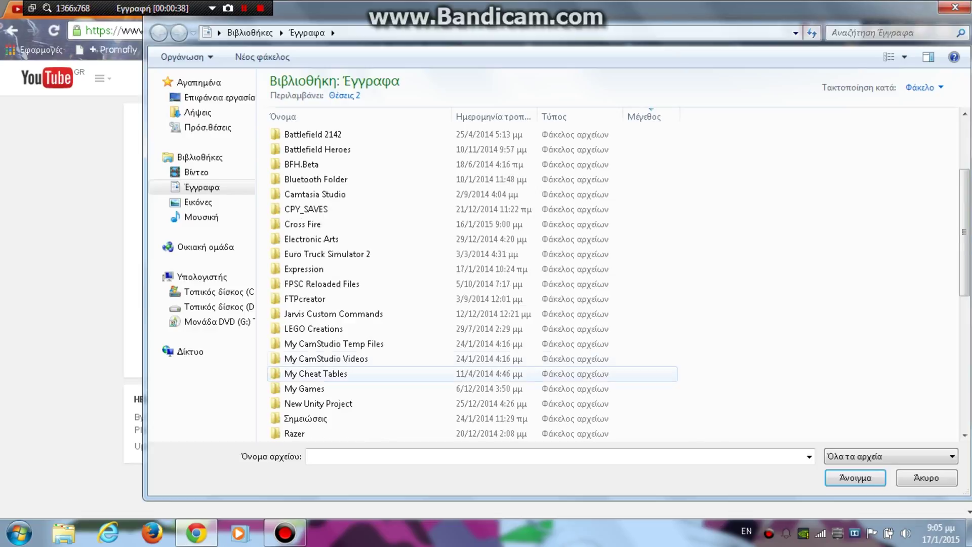
left_click(285, 531)
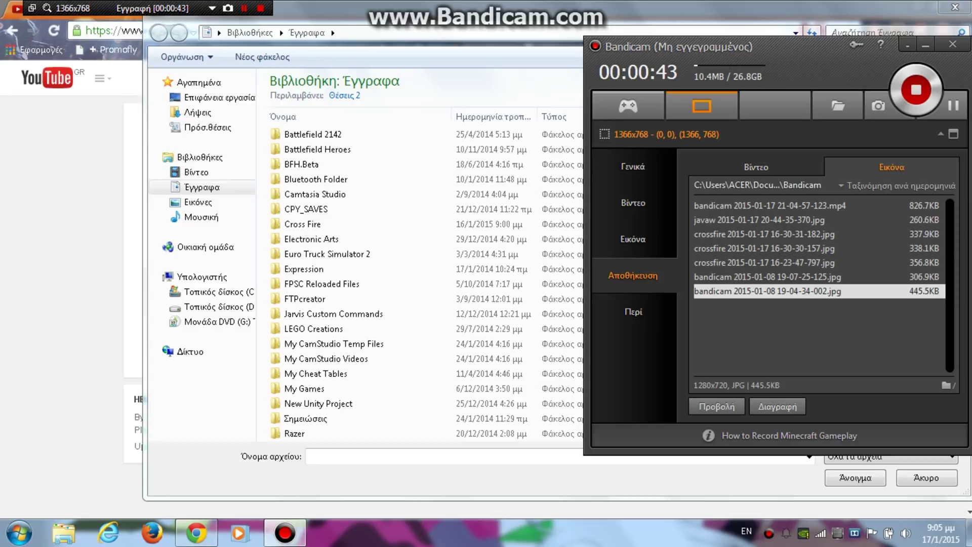
left_click(838, 105)
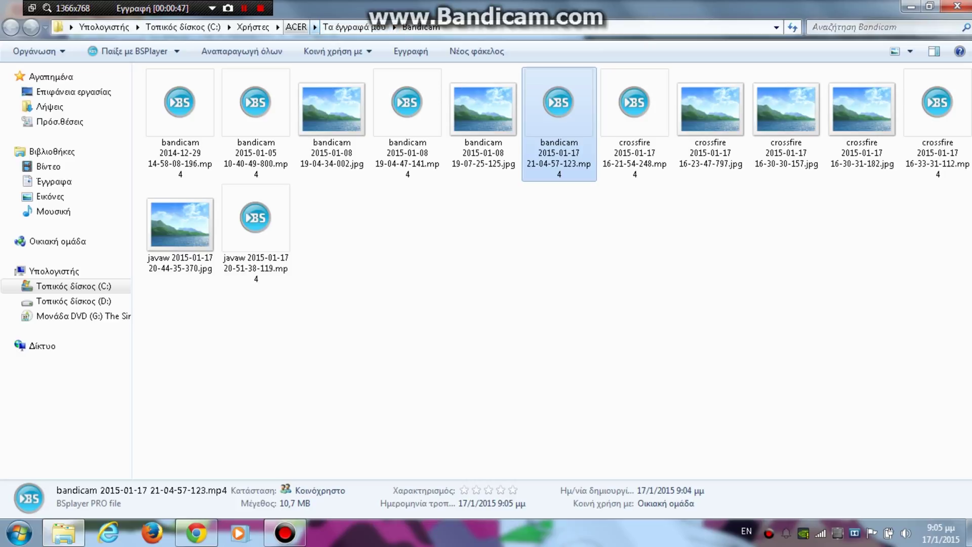
left_click(957, 6)
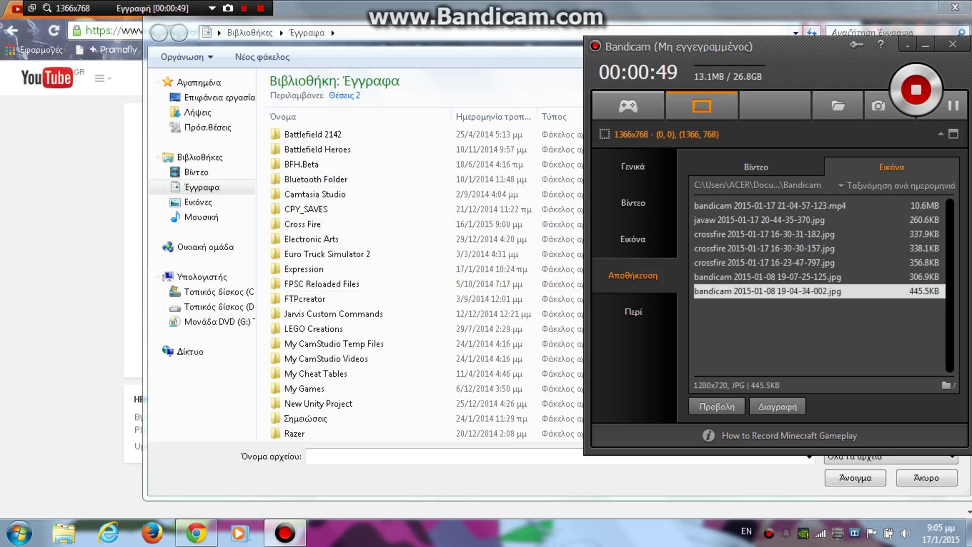
left_click(309, 457)
type("b")
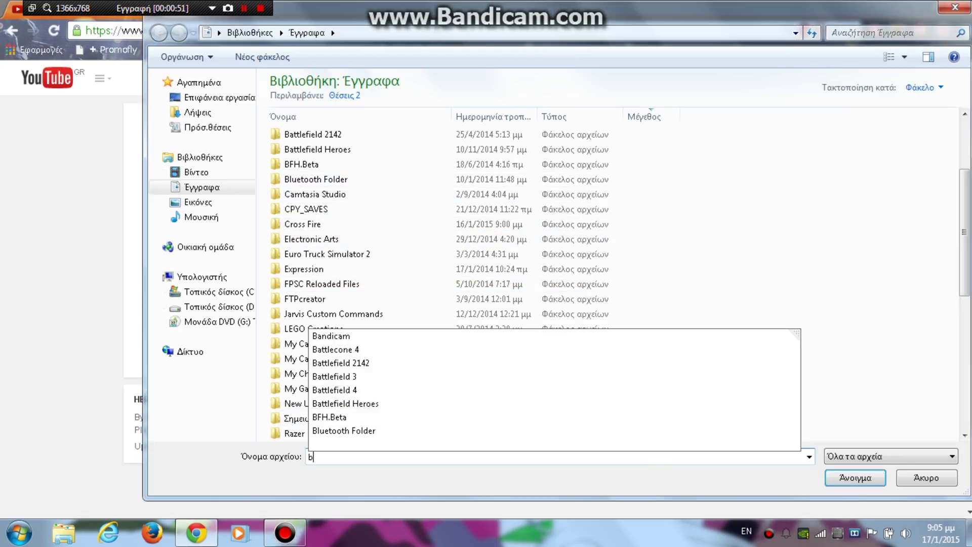
left_click(331, 336)
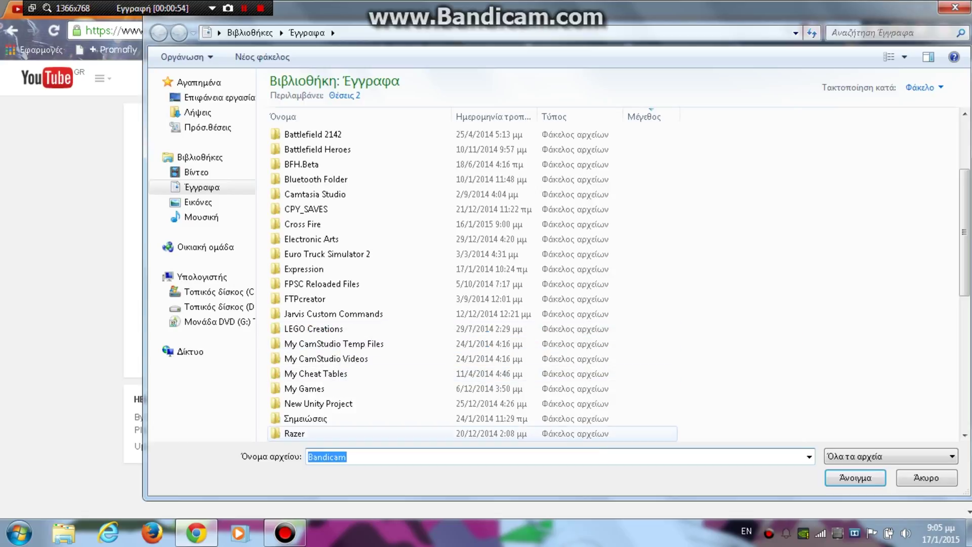
key("Return")
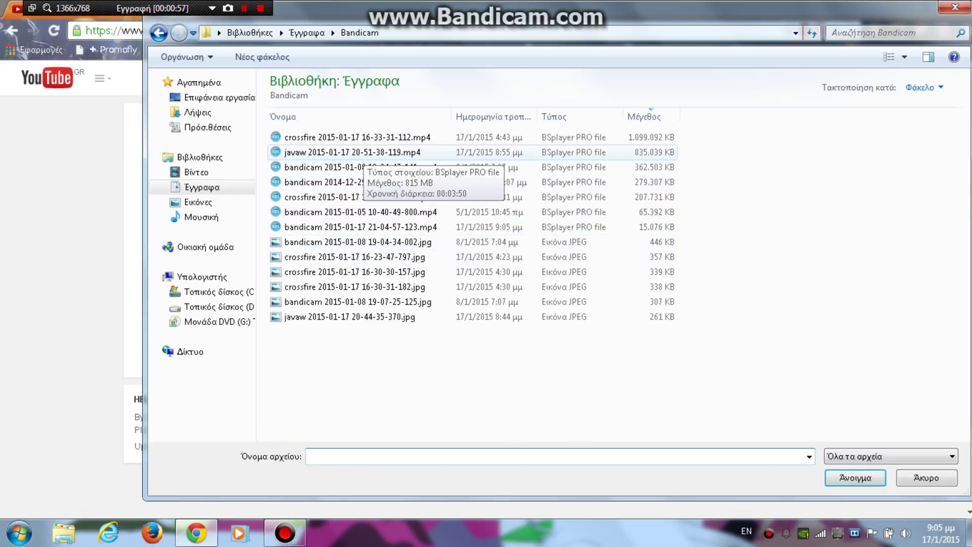
left_click(354, 151)
left_click(855, 477)
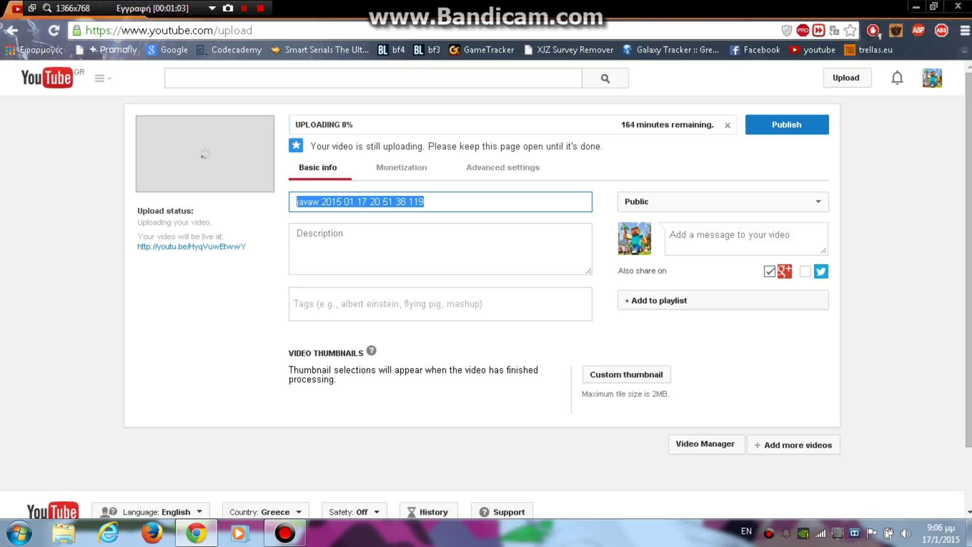
Title the video 'Minecraft - Proti ekdosh'
type("Minecraf")
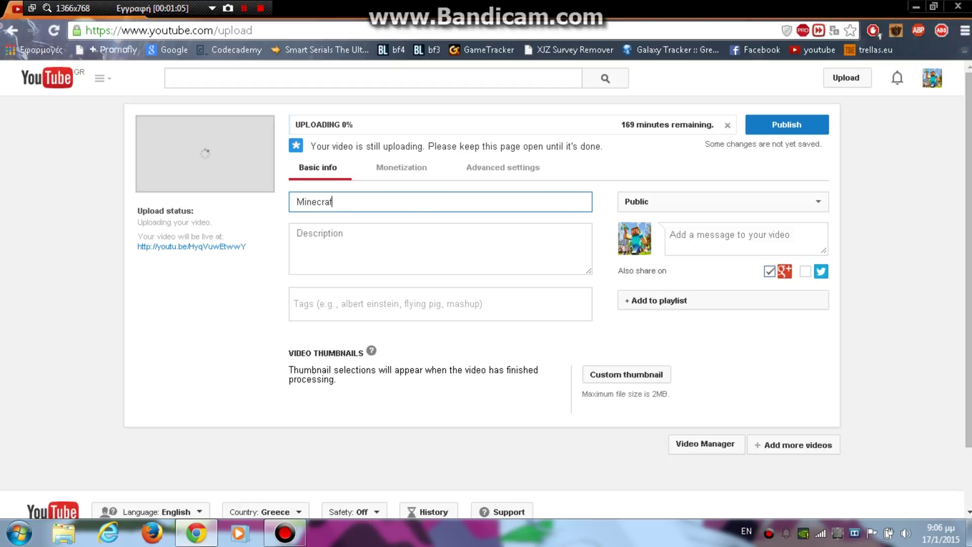
type("t - ")
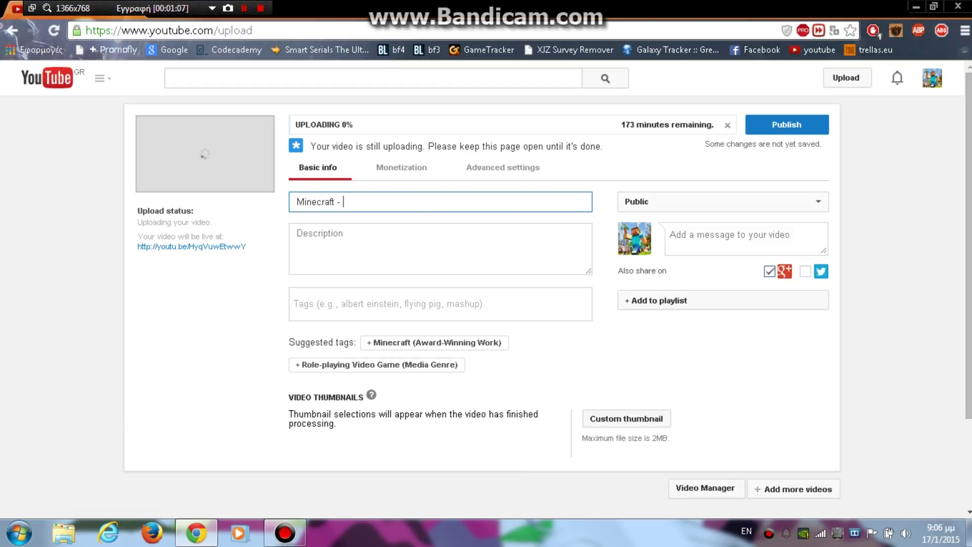
type("Protc")
key("BackSpace")
type("i ekdosh")
Write the description about the first Minecraft version, crediting a collaborator, and fix its typos
left_click(297, 232)
type("A")
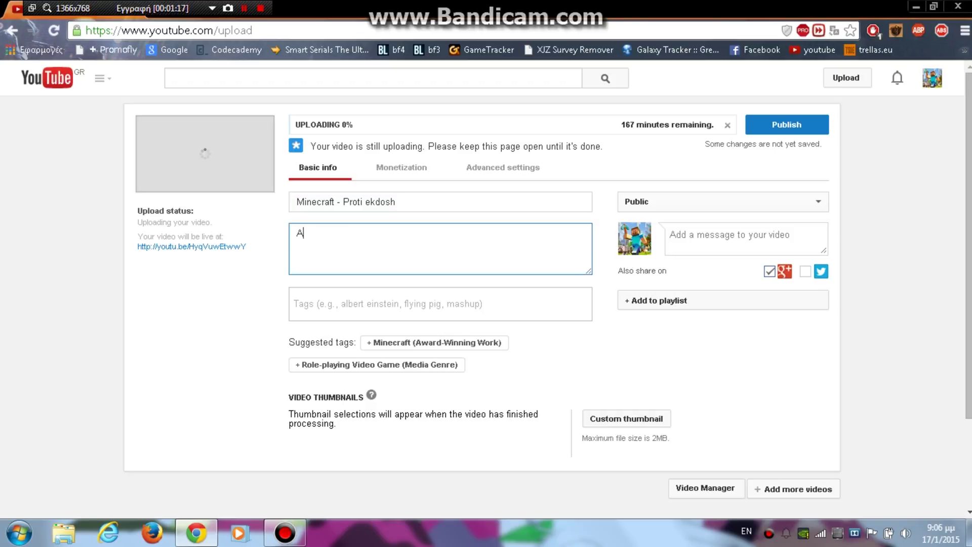
type("uti einai h minecraft proti ekdosi ")
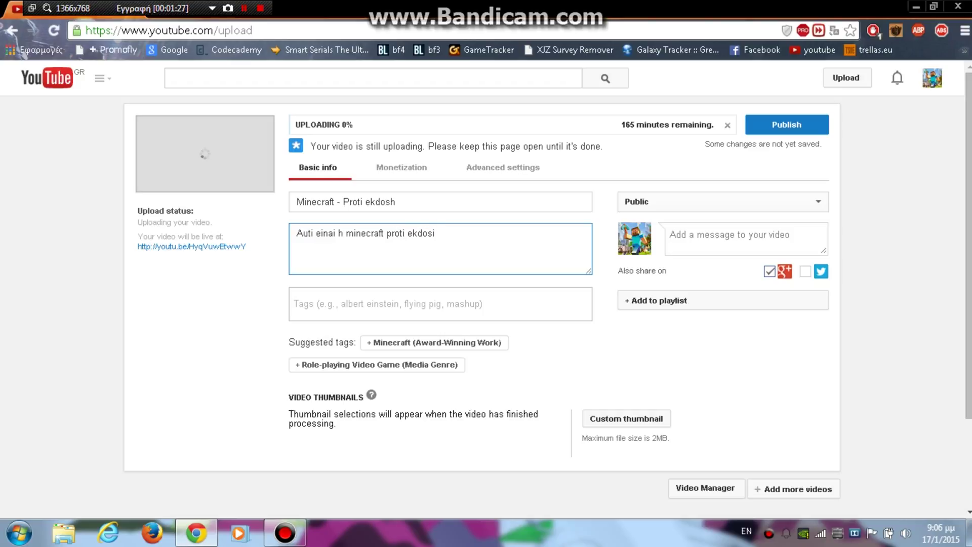
type("Mazi me ")
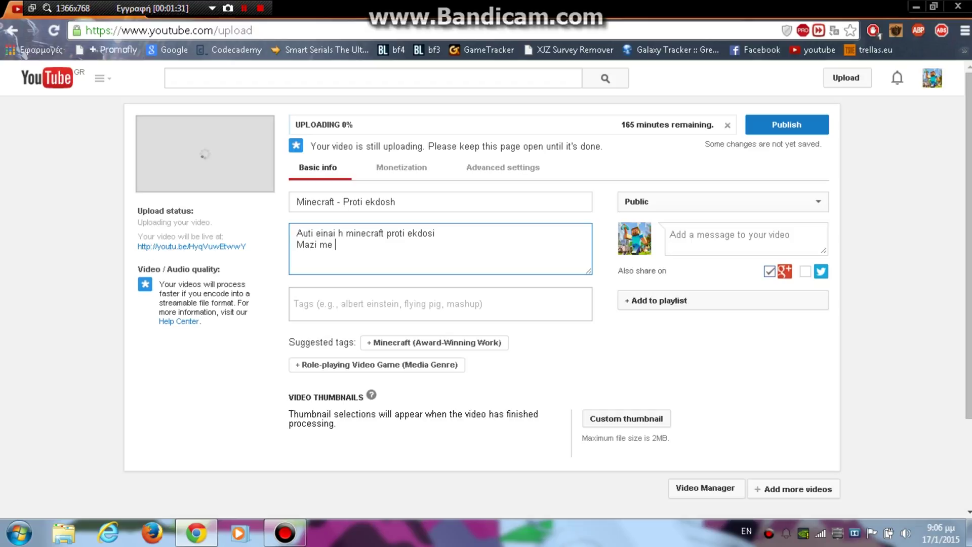
type("Boktora")
key("Left")
key("Left")
key("Left")
key("BackSpace")
type("i")
key("Left")
key("BackSpace")
type(":")
Add the suggested Minecraft tag, then mine and craft
left_click(294, 303)
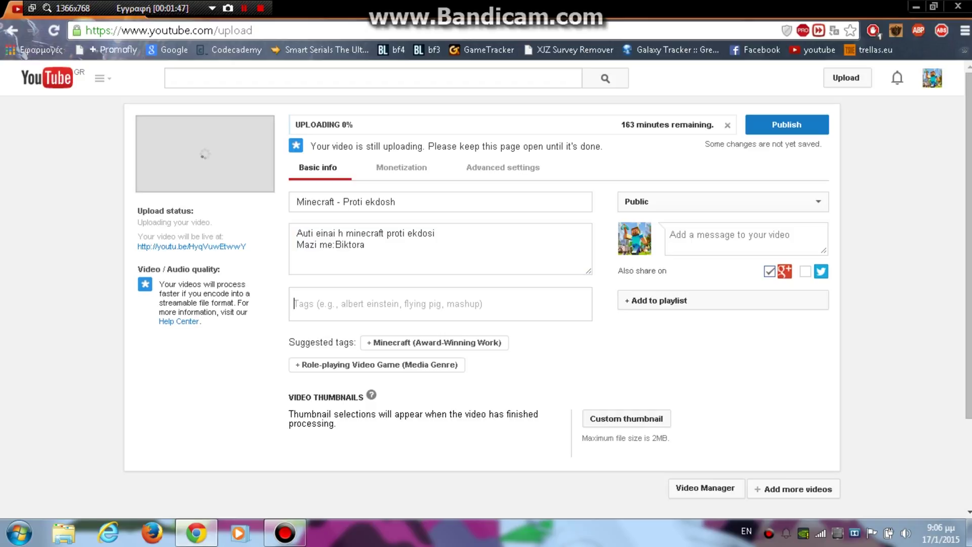
type("minecrafrt")
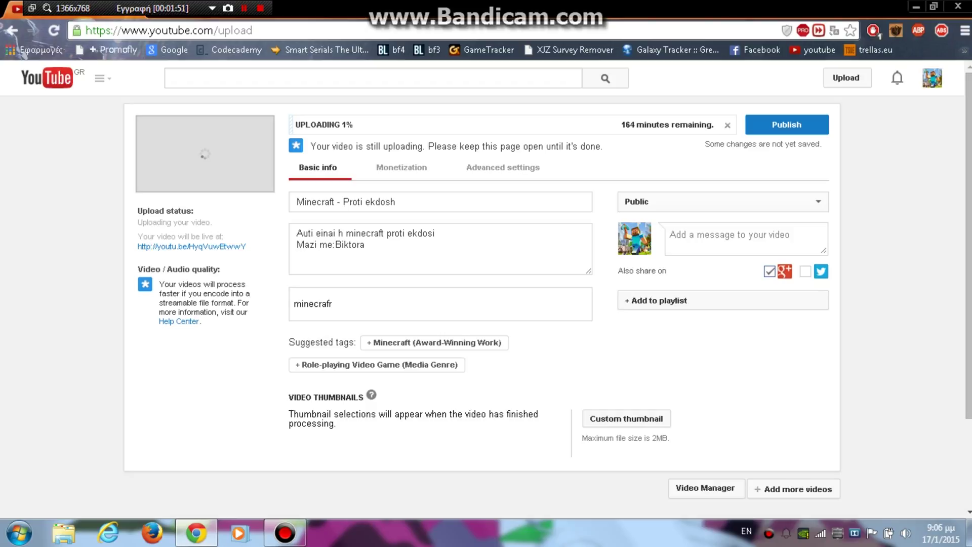
key("BackSpace")
type("t")
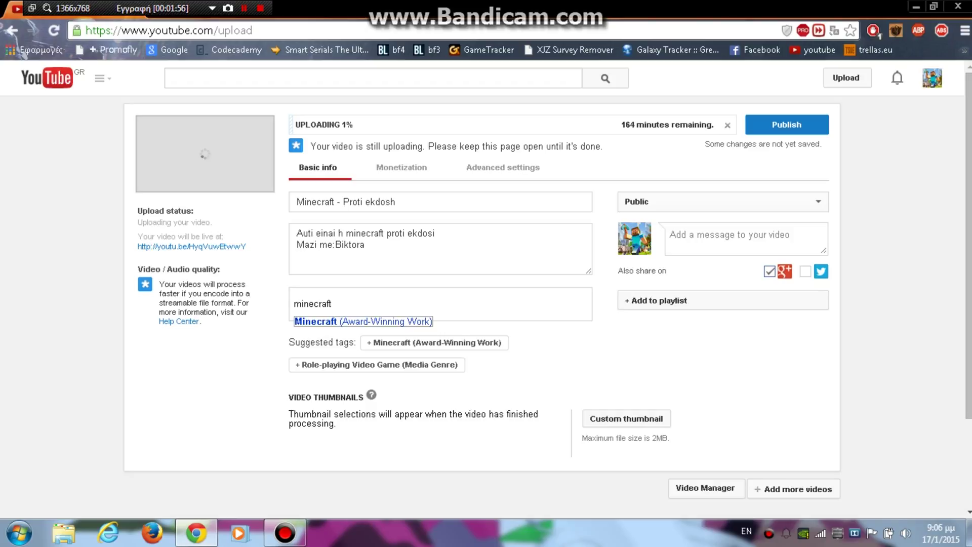
type("Mine")
key("BackSpace")
key("BackSpace")
key("BackSpace")
key("BackSpace")
key("BackSpace")
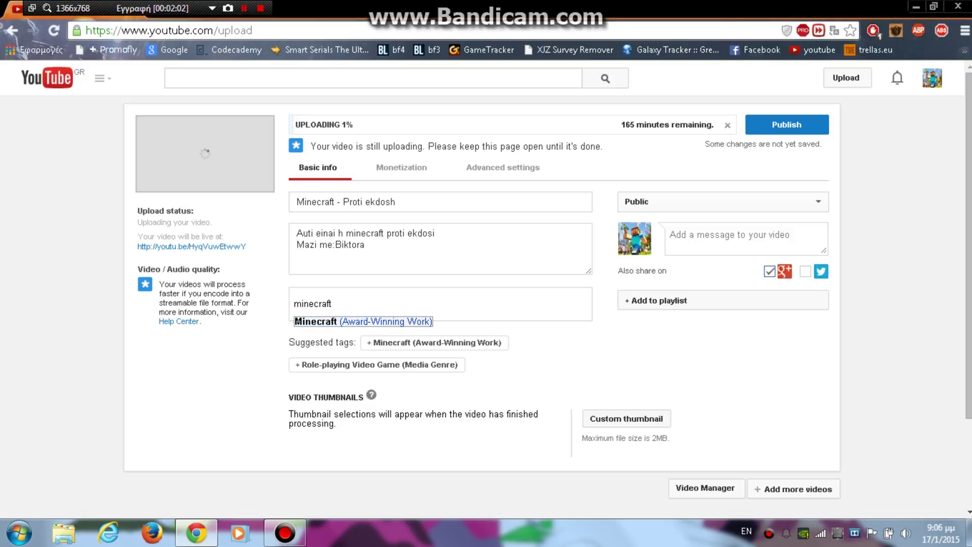
key("Return")
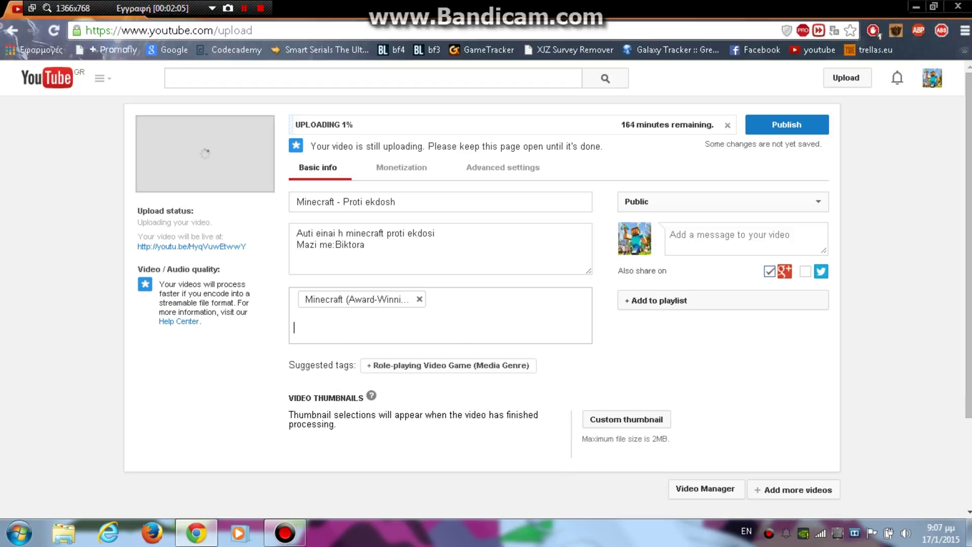
type("m")
key("BackSpace")
type("mineceaf")
key("BackSpace")
key("BackSpace")
key("BackSpace")
key("BackSpace")
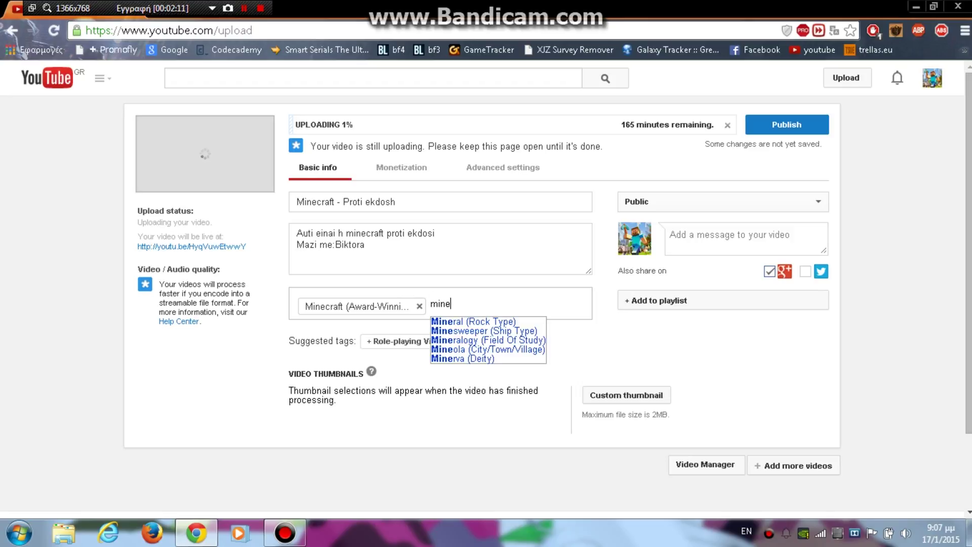
key("Return")
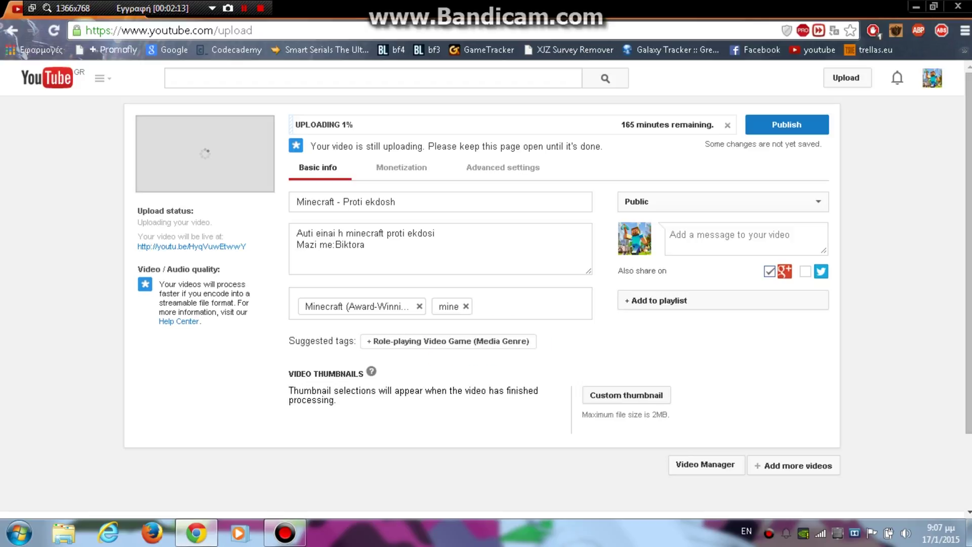
type("craft")
key("Return")
Add MINECRAFT, MINE, CRAFT and EKDOSH as tags
type("MINR")
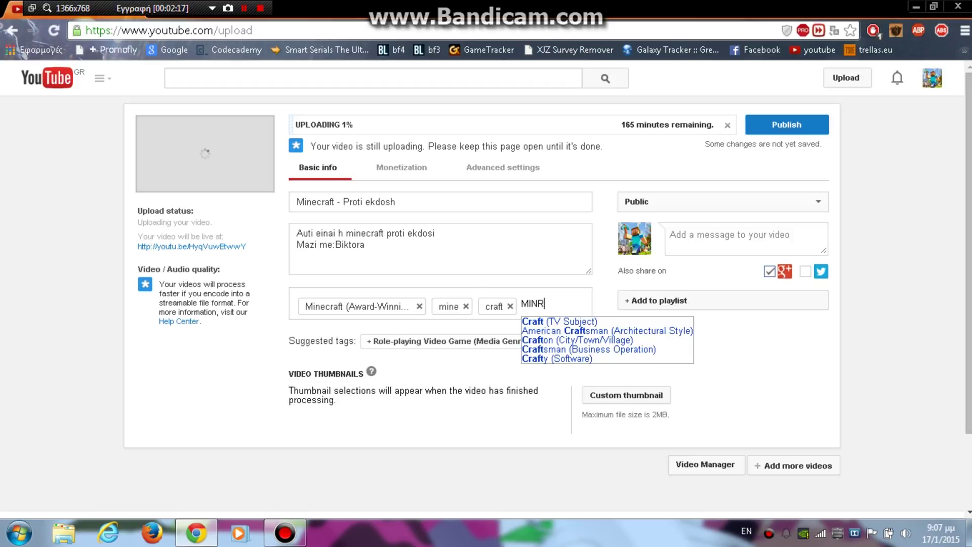
key("BackSpace")
type("E")
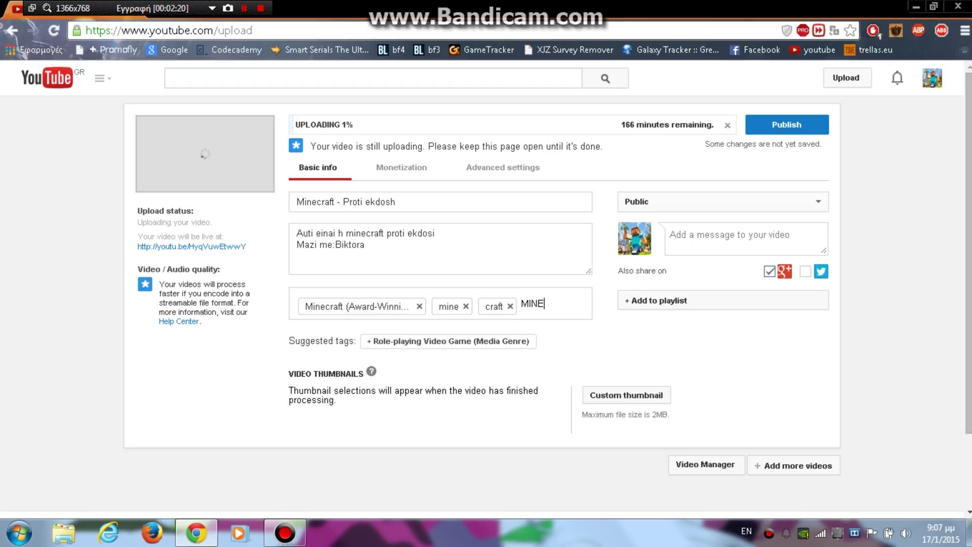
type("CRAFT")
key("Return")
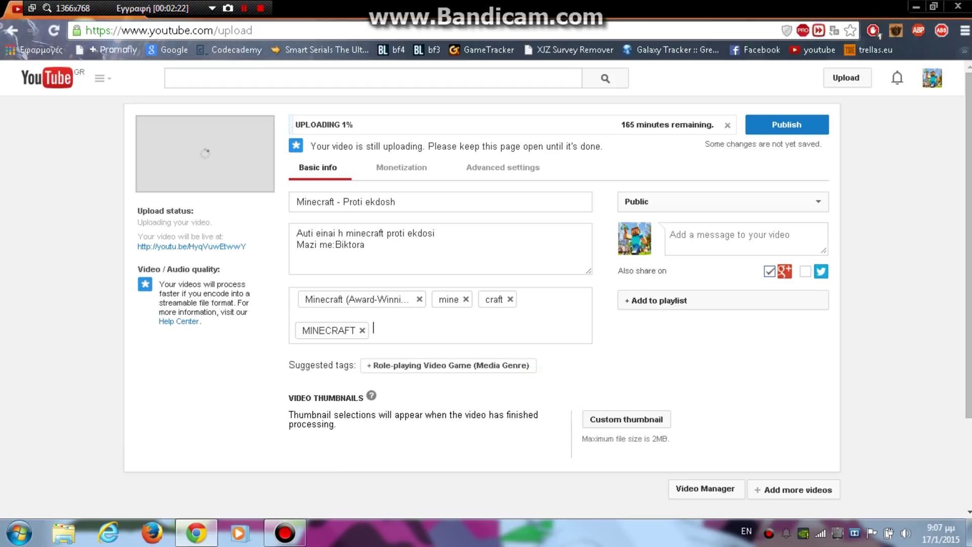
type(" MINE")
key("Return")
type("CRAFT")
key("Return")
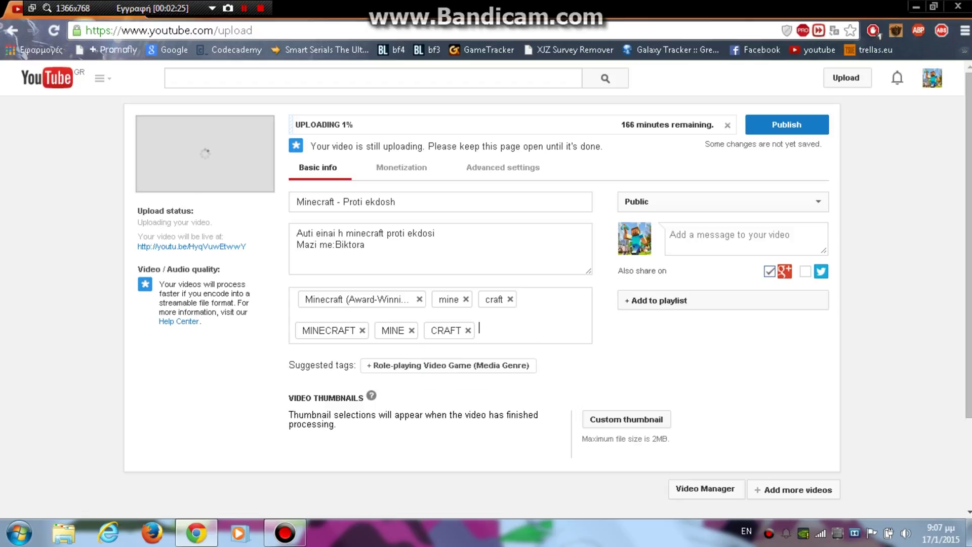
type("EKDOSH")
key("Return")
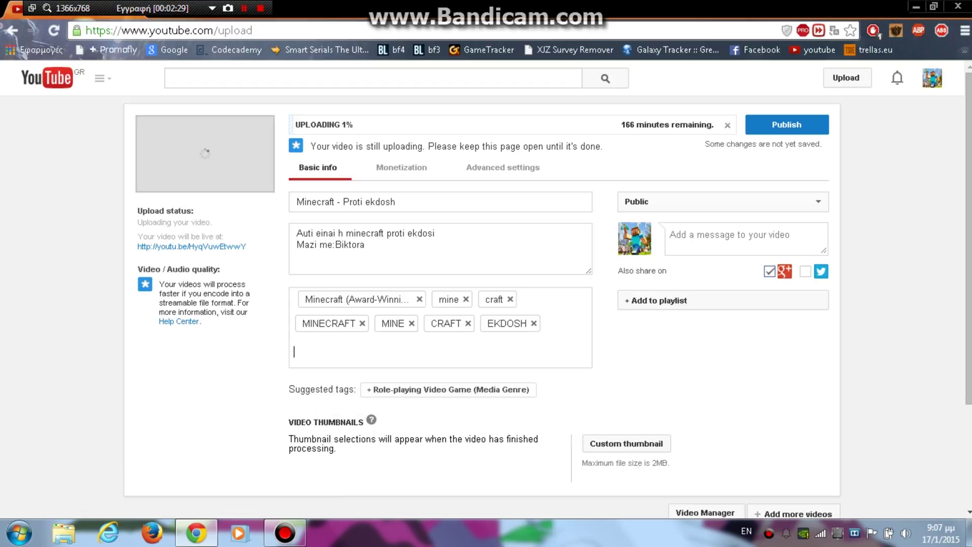
Add PROTI, 2015, 2014 and HACK as tags
type("PROTI4")
key("BackSpace")
key("Return")
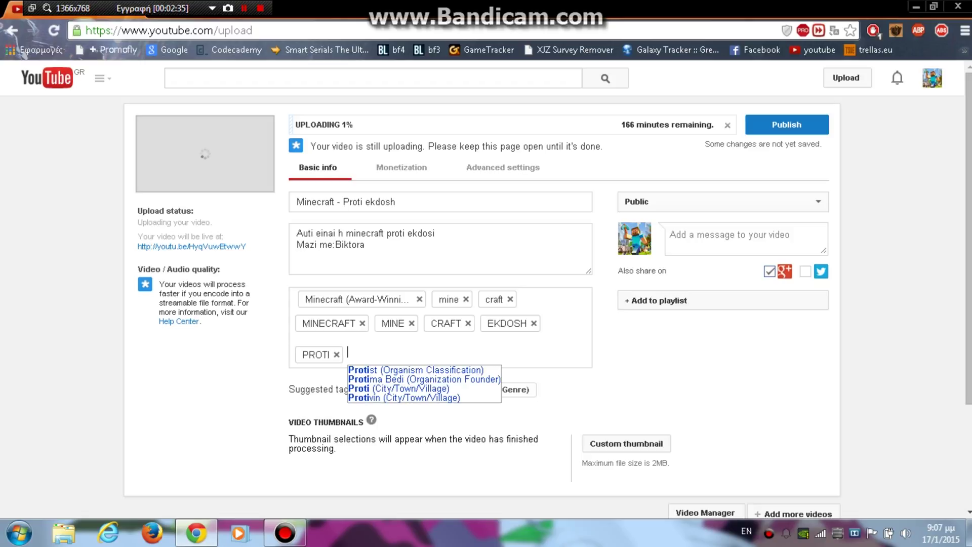
type("2015")
key("Return")
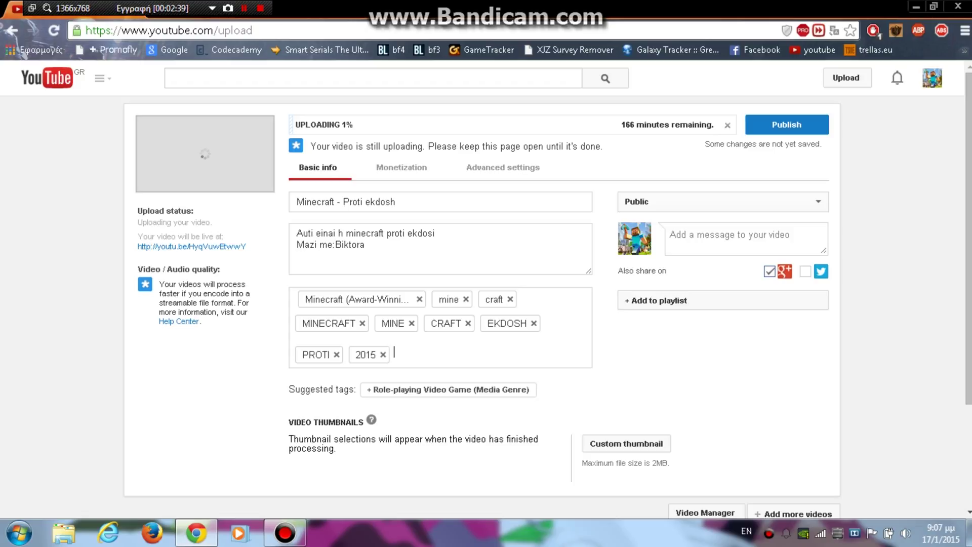
type("2014")
key("Return")
type("HACK")
key("Return")
Add CALL and OF DUTY as tags, abandoning a GOST tag
type("CALL")
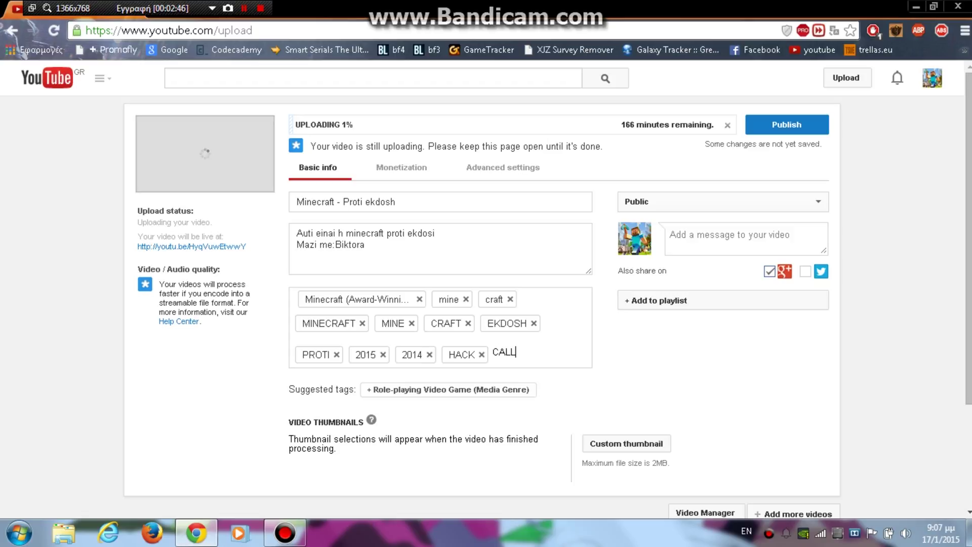
type("OF")
key("BackSpace")
key("BackSpace")
key("Return")
type("O")
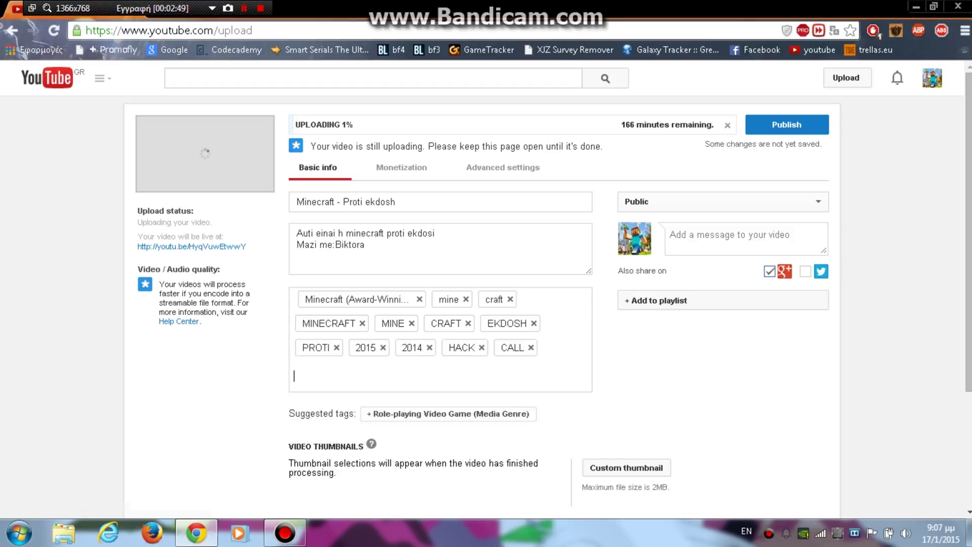
type("F D")
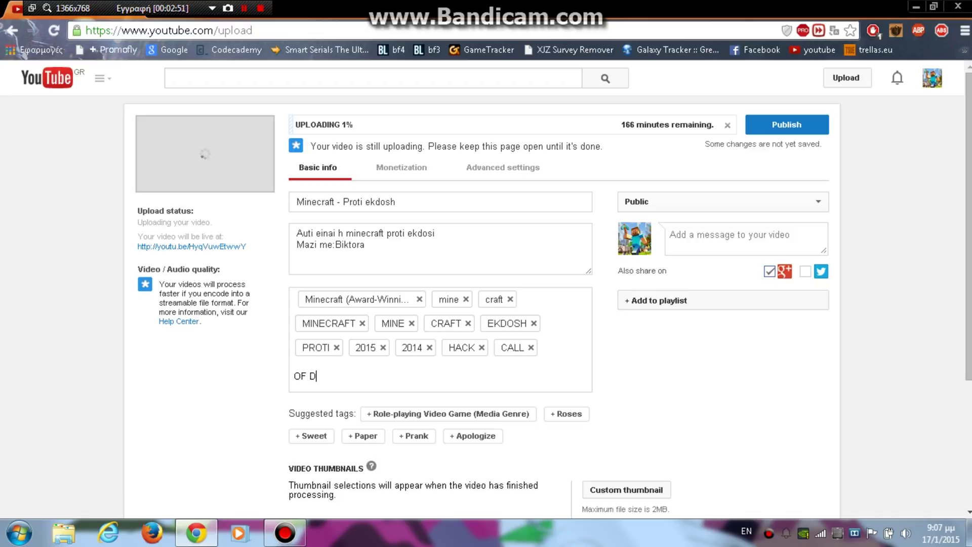
type("UTY")
key("Return")
type("GOSHT")
key("BackSpace")
key("BackSpace")
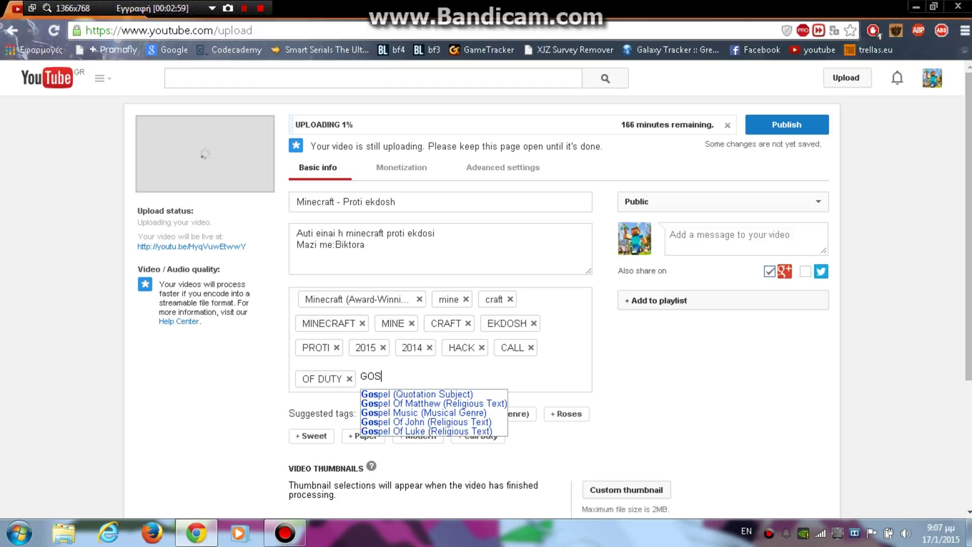
key("BackSpace")
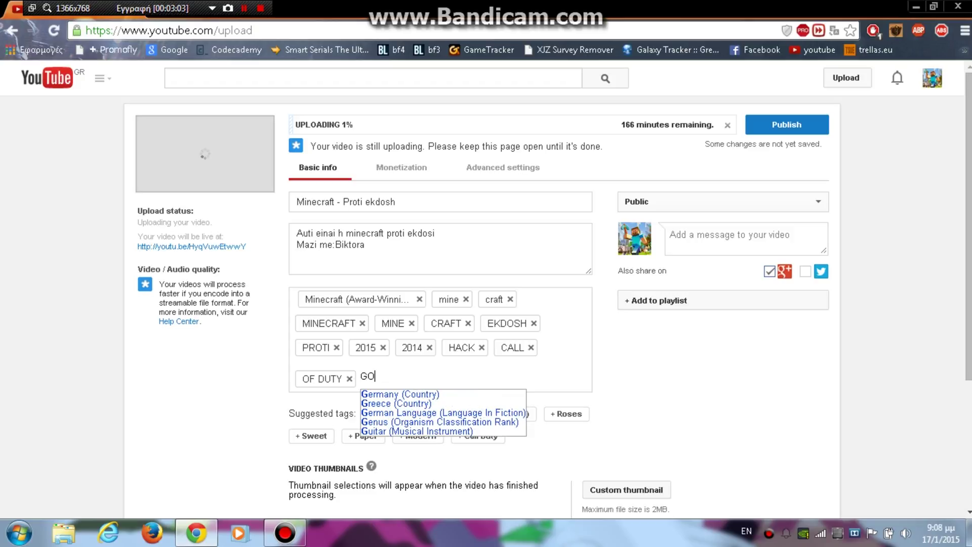
type("SHT")
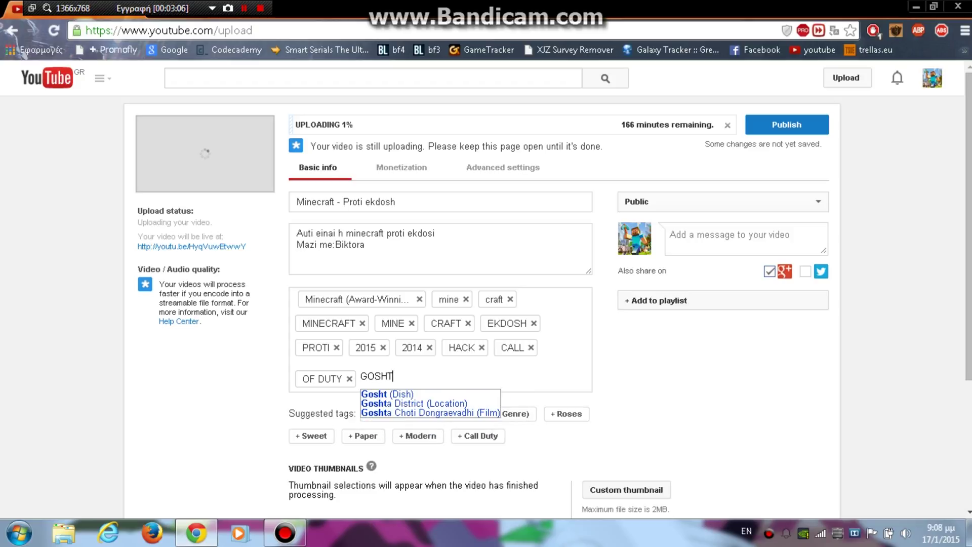
key("BackSpace")
key("BackSpace")
type("T")
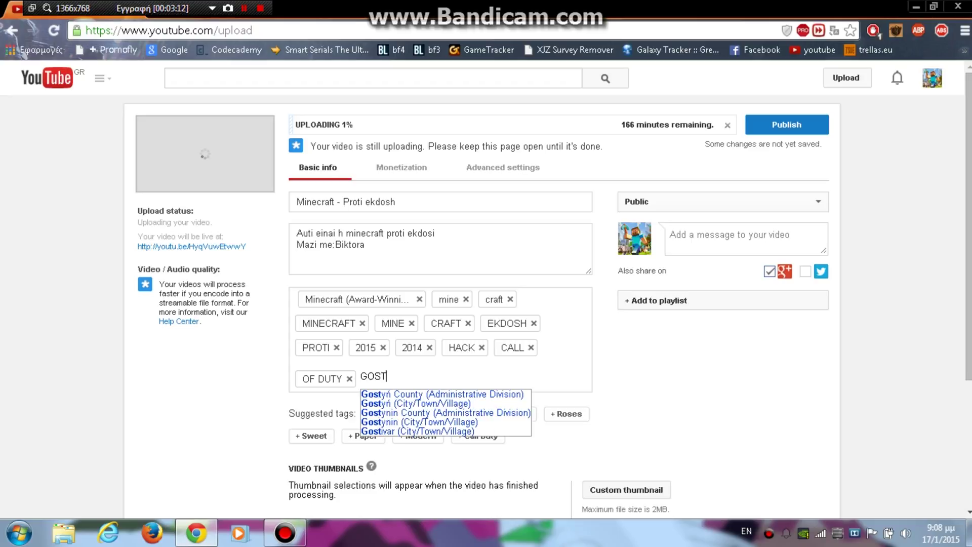
key("BackSpace")
key("BackSpace")
key("BackSpace")
key("BackSpace")
Add ADVANCED, WARFARE, YOUTUBE, GOOGLE and FACEBOOK as tags
type("ADVANCED")
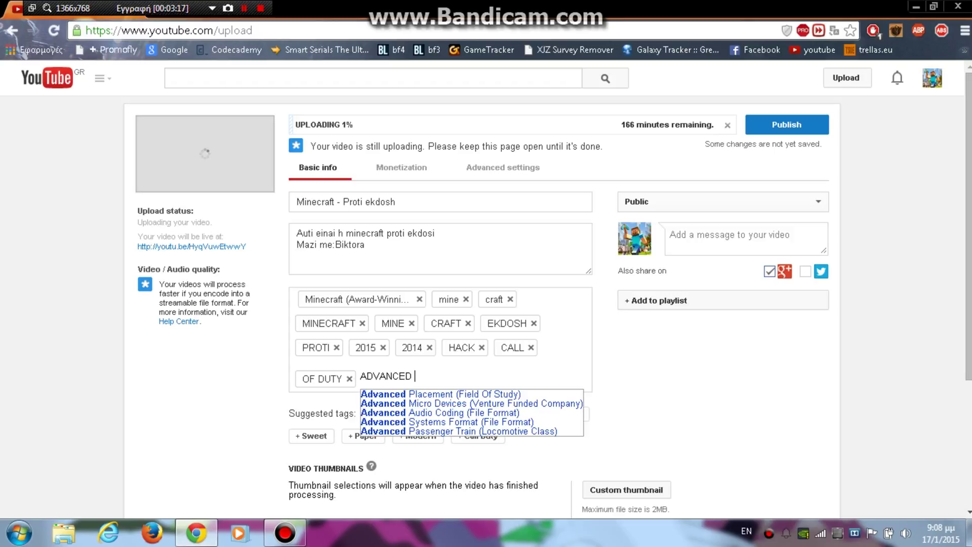
type("WARFARE")
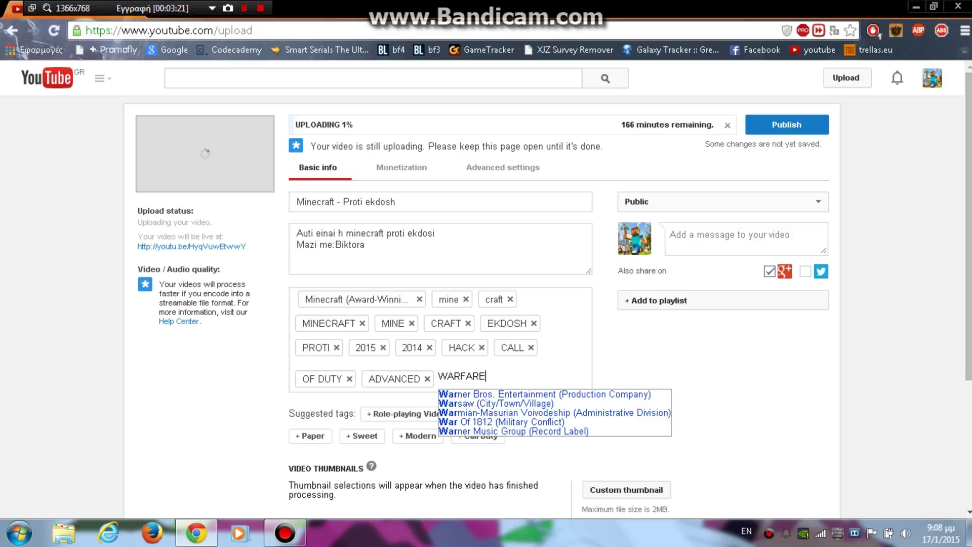
key("Return")
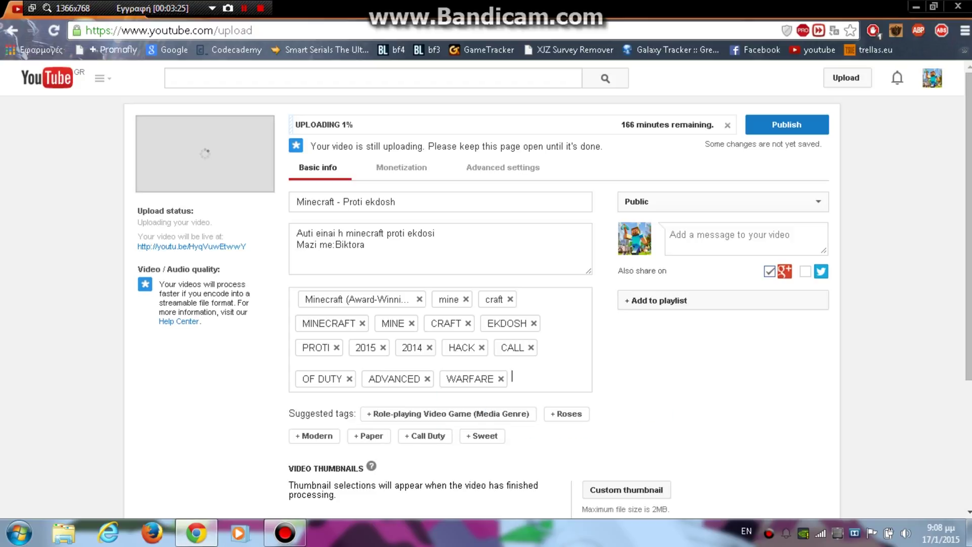
type("YOUTUBE")
key("Return")
type("GOOGLE")
key("Return")
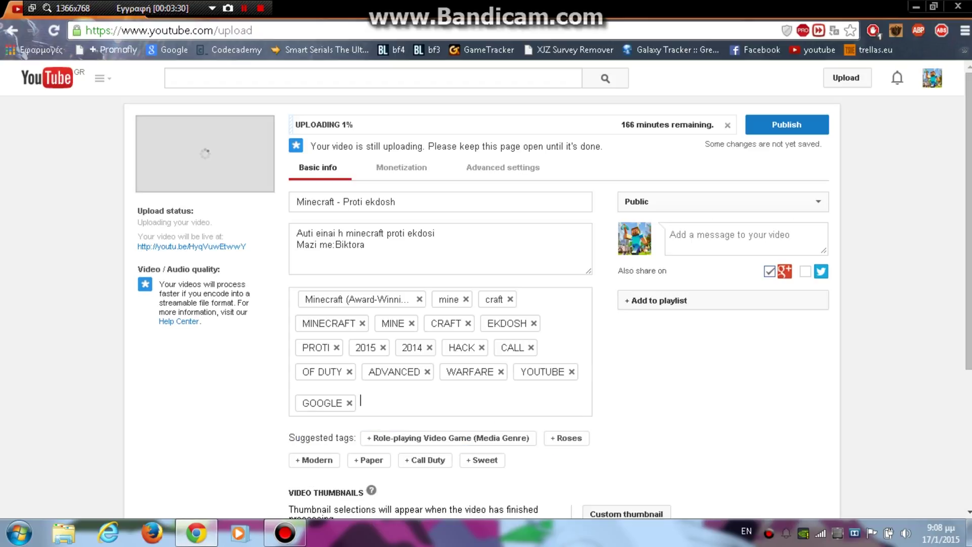
type("FACEBOOK")
key("Return")
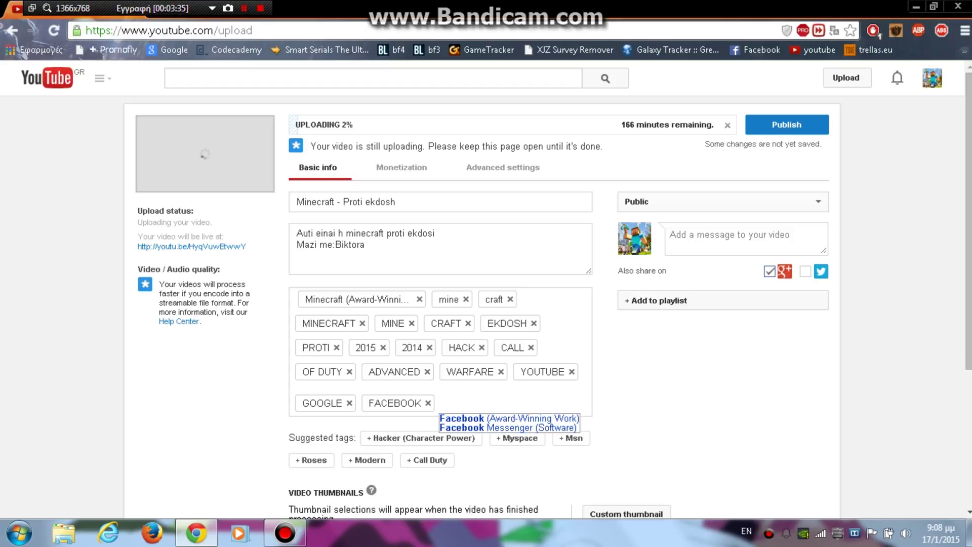
Add TheDiamondMinecraft as a tag and type SkyDoesCraft next
type("th")
key("BackSpace")
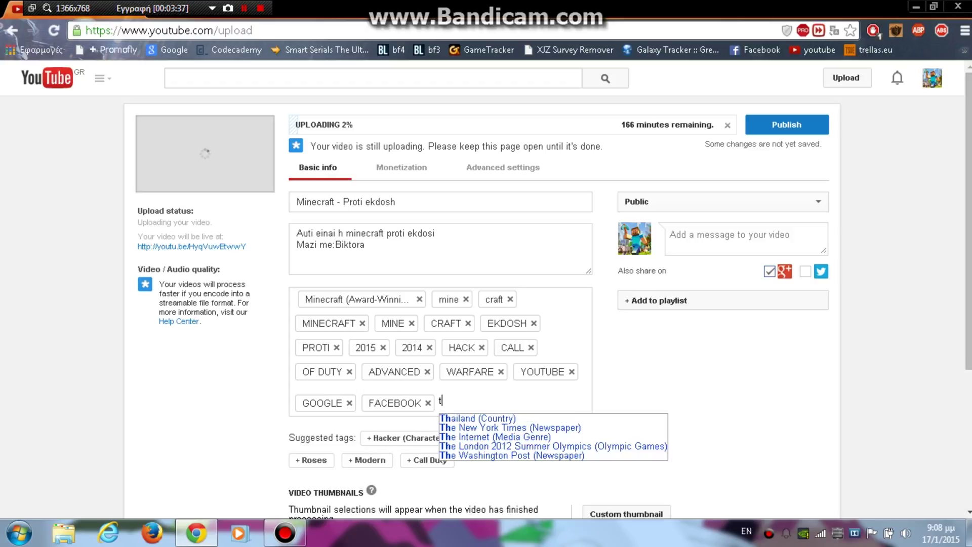
key("BackSpace")
type("TheDiamonf")
key("BackSpace")
type("dMinev")
key("BackSpace")
type("ecraft")
key("Return")
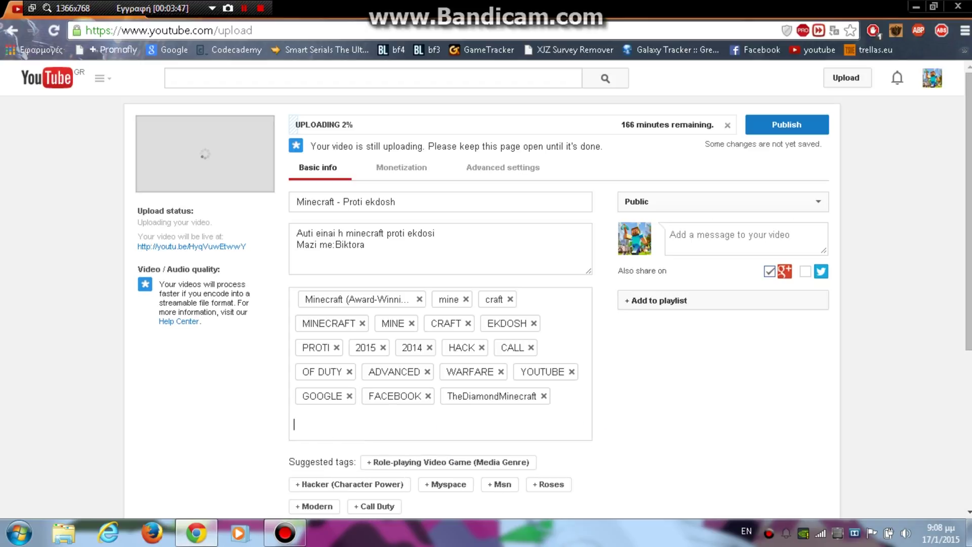
type("Sky")
type("Does")
type("Craft")
Replace the SkyDoesCraft tag with SkyDoesMinecraft
key("Return")
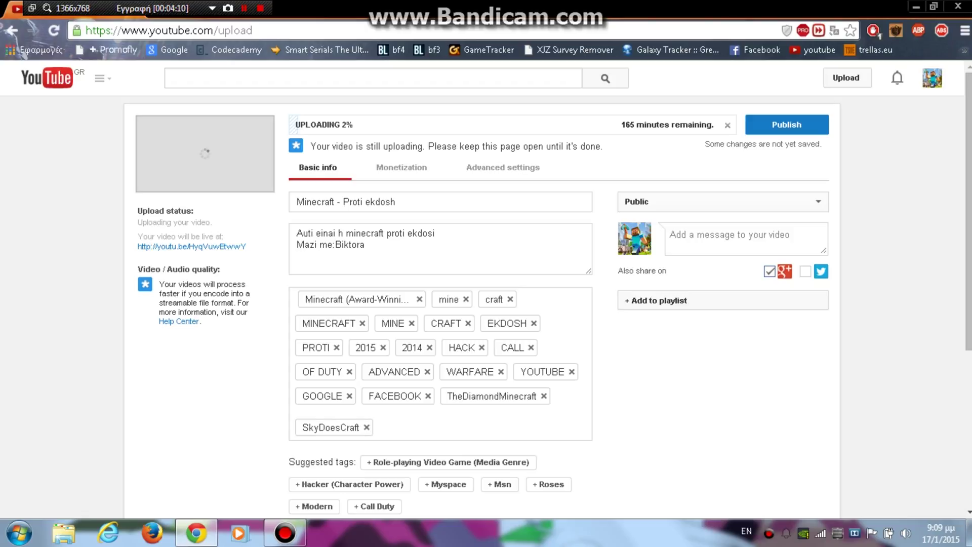
key("BackSpace")
left_click(327, 424)
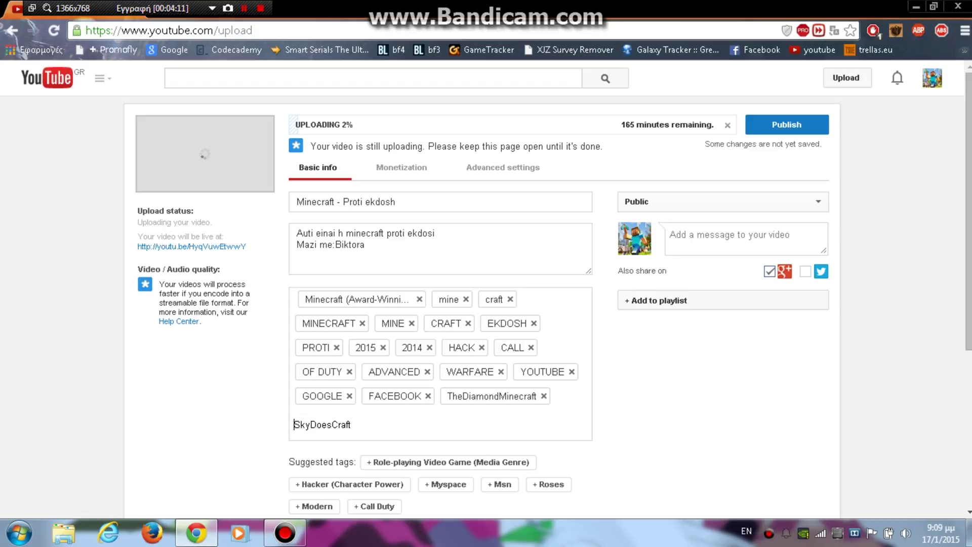
key("Right")
key("Delete")
type("minec")
key("Return")
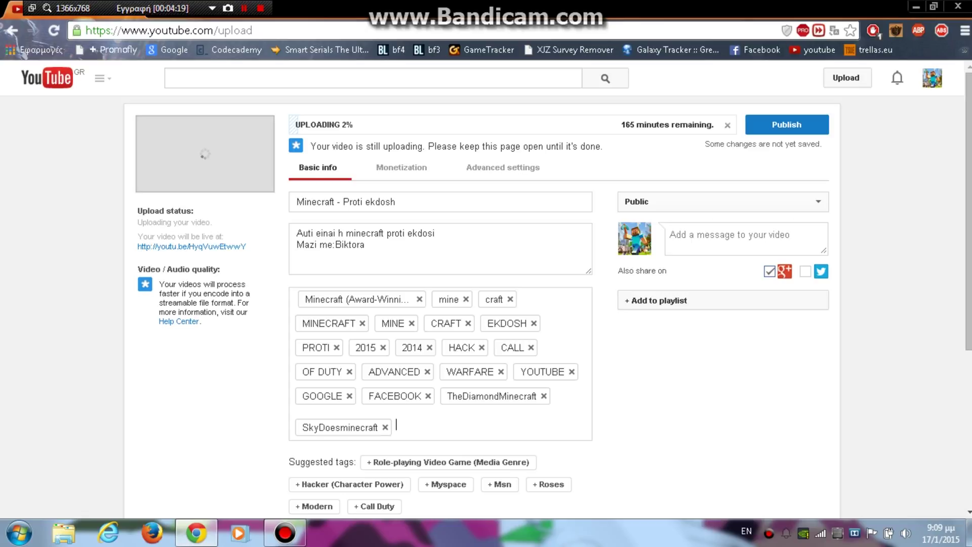
key("BackSpace")
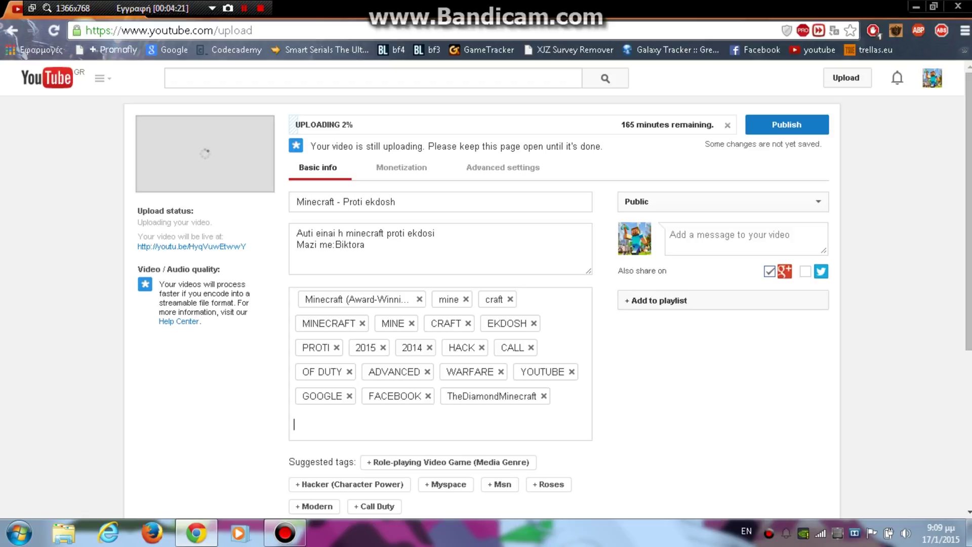
type("SkyDoesMinecraft")
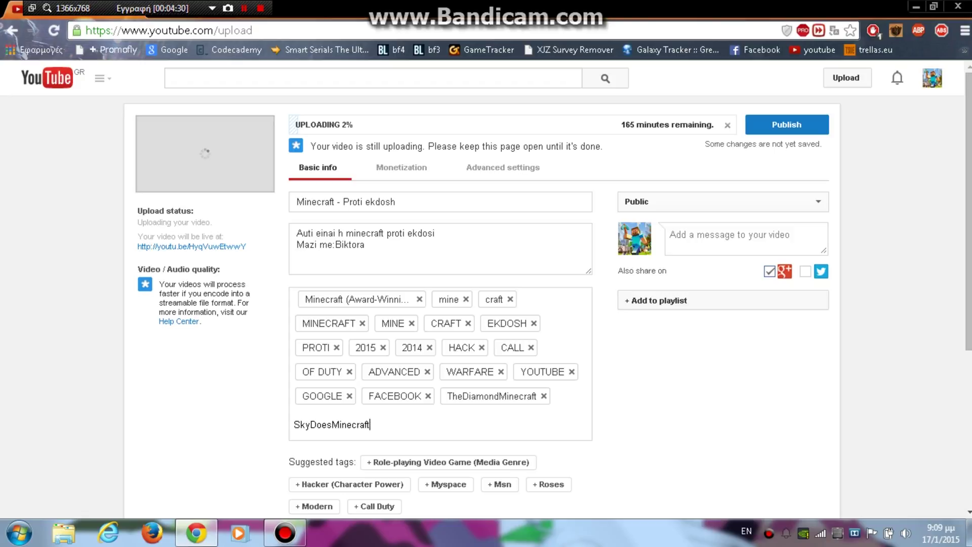
key("Return")
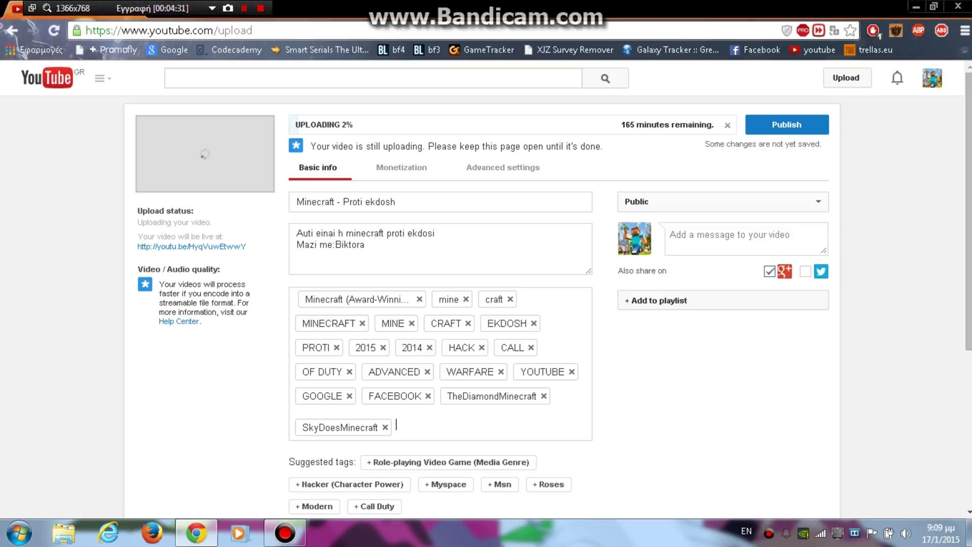
Add SkyTheKidRS, DTM and the suggested Albert Einstein (Academic) as tags
type("Sk")
type("yThe")
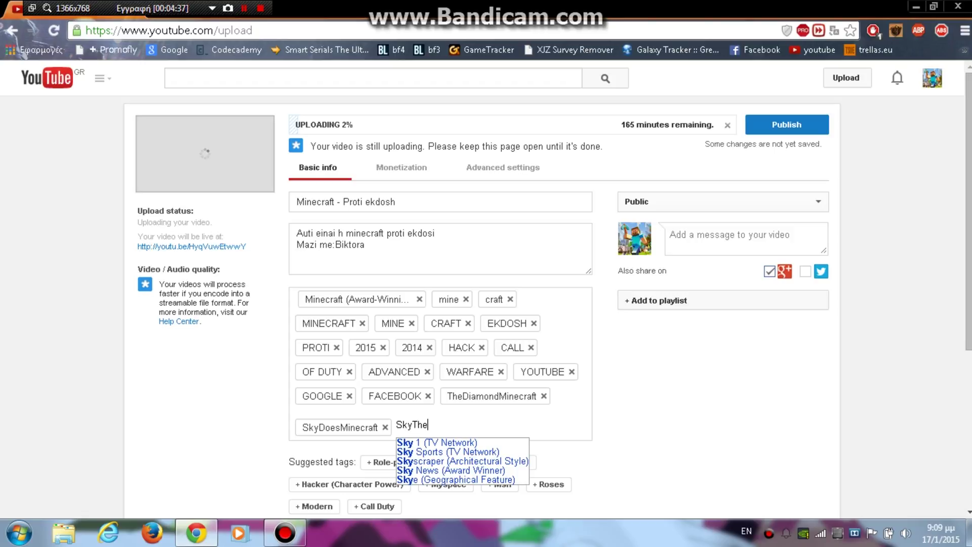
type("Kid")
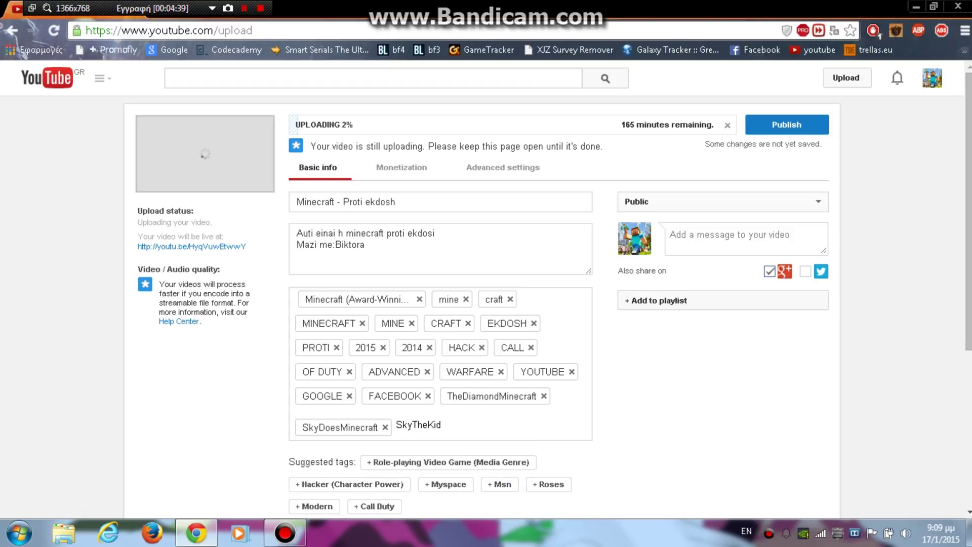
type("RS")
key("Return")
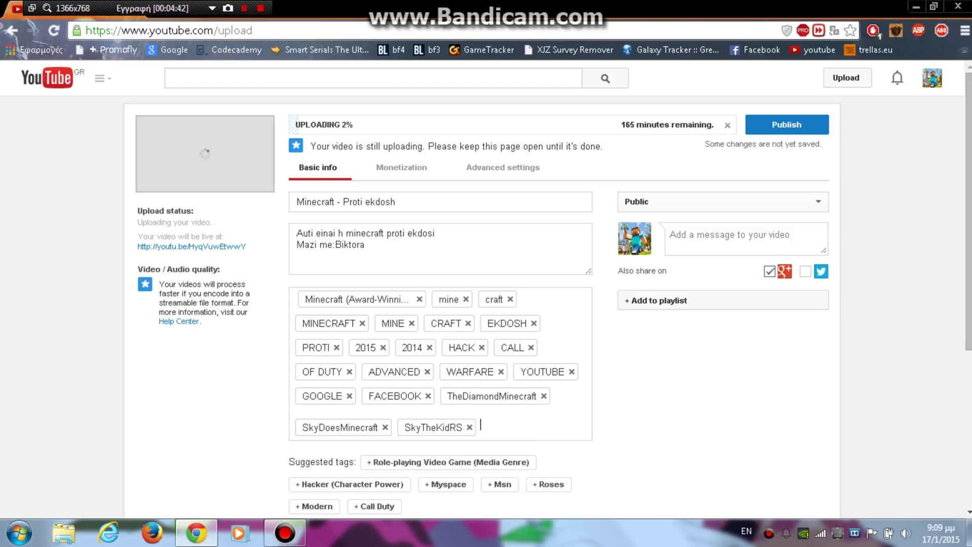
type("DTM4")
key("BackSpace")
key("Return")
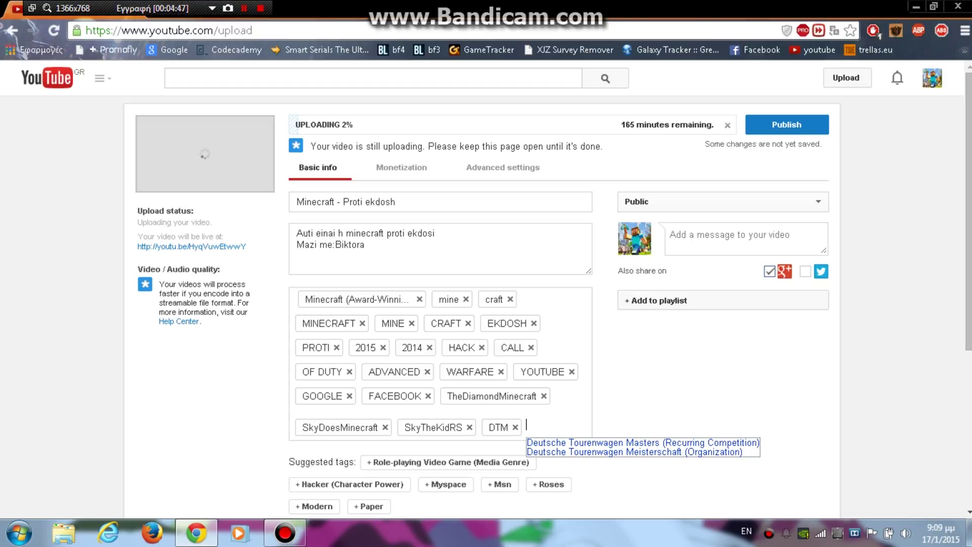
type("Albert a")
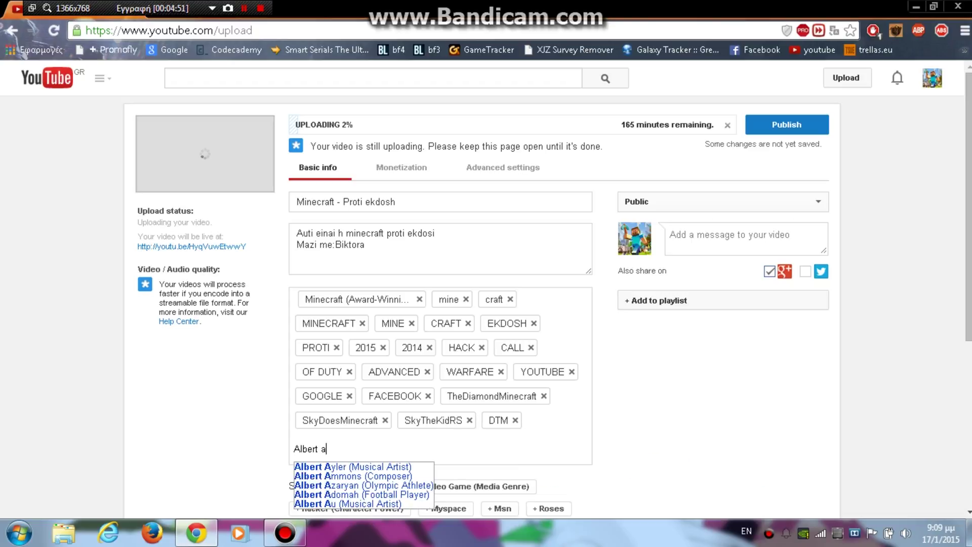
type("u")
key("BackSpace")
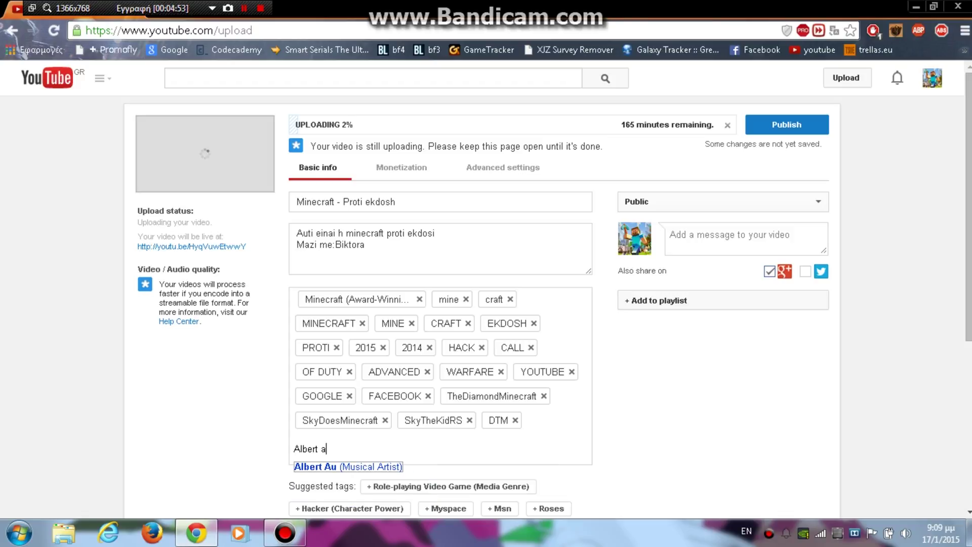
type("e")
key("BackSpace")
key("BackSpace")
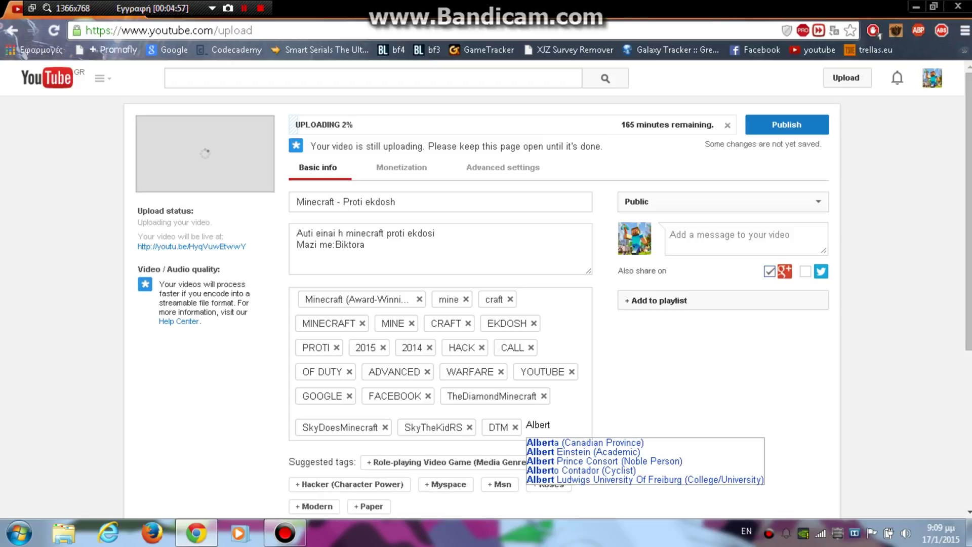
key("Down")
key("Down")
key("Down")
key("Up")
key("Return")
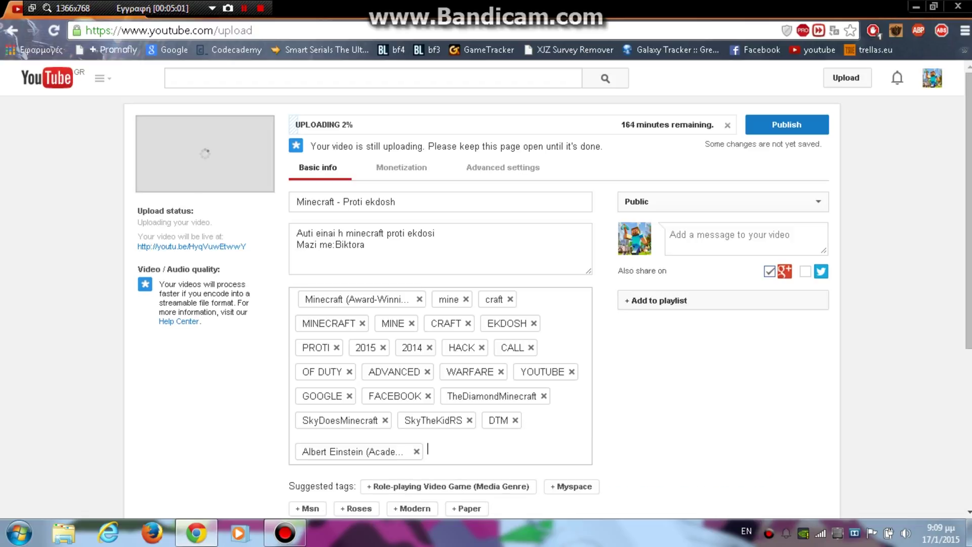
Add nicola tesla, tels and tesla coil as tags
type("nocolai")
key("BackSpace")
key("BackSpace")
key("BackSpace")
key("BackSpace")
key("BackSpace")
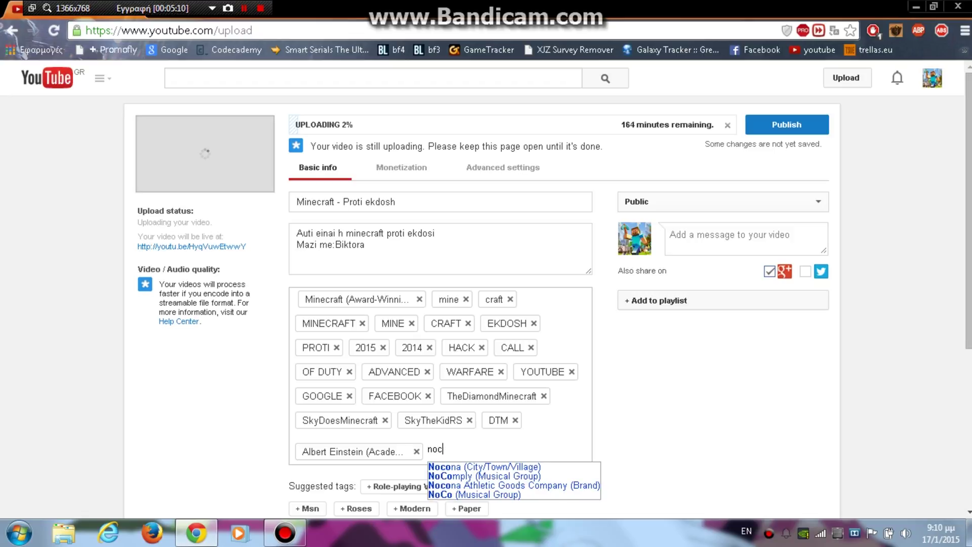
key("BackSpace")
key("BackSpace")
type("icola ")
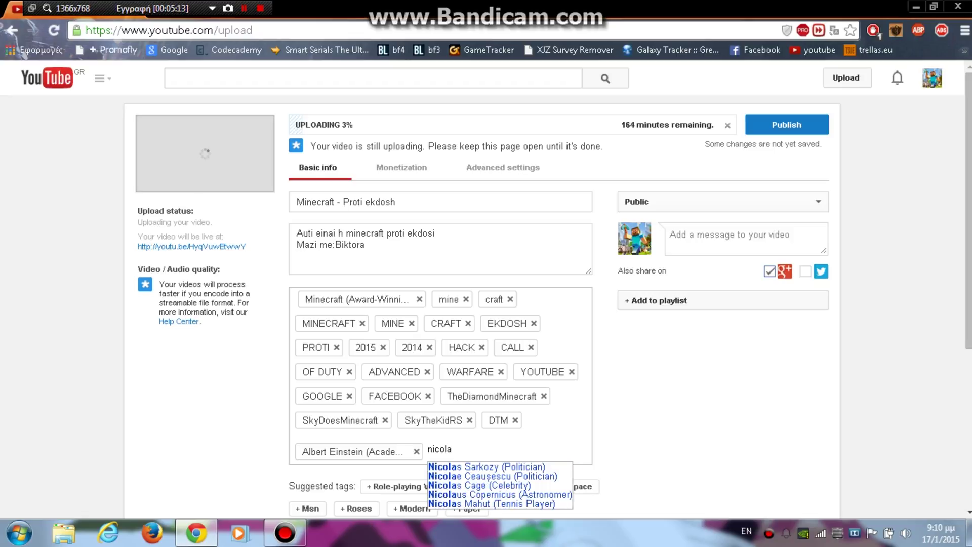
type("tesla")
key("Return")
type("t")
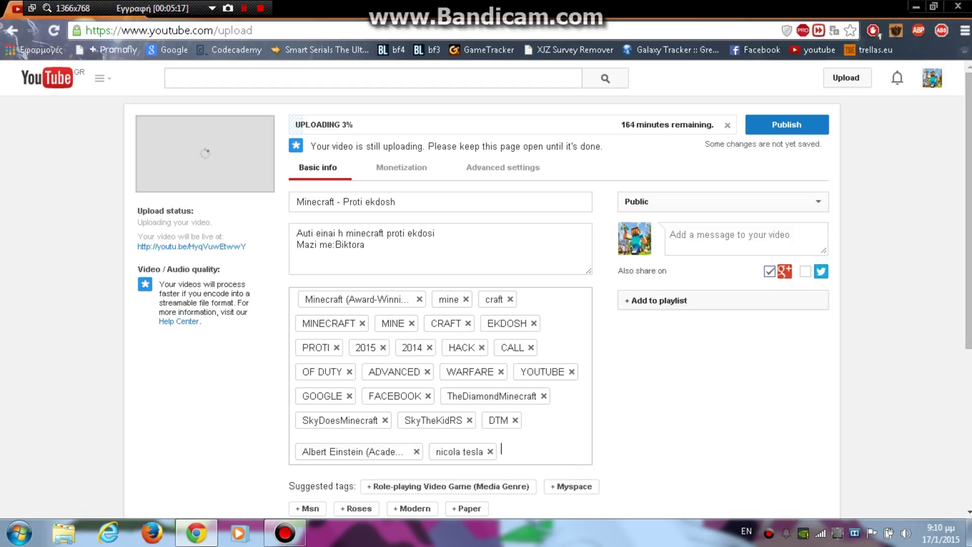
type("els")
key("Return")
type("tesla coil")
key("Return")
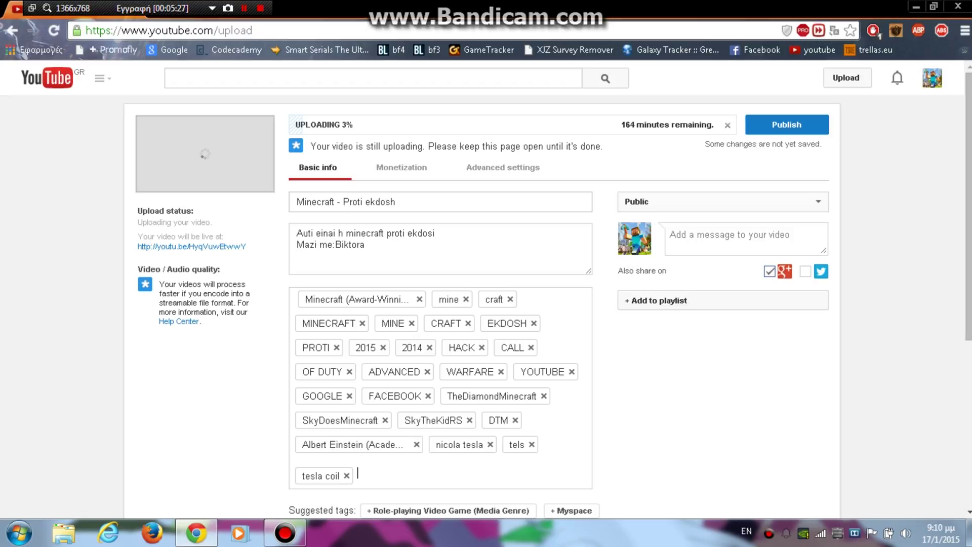
Add suggested tags Msn, Roses, Modern, Paper, Role-playing Video Game, Hacker, Myspace, Call Duty, Mw2, Cod4
scroll(405, 172, "down", 3)
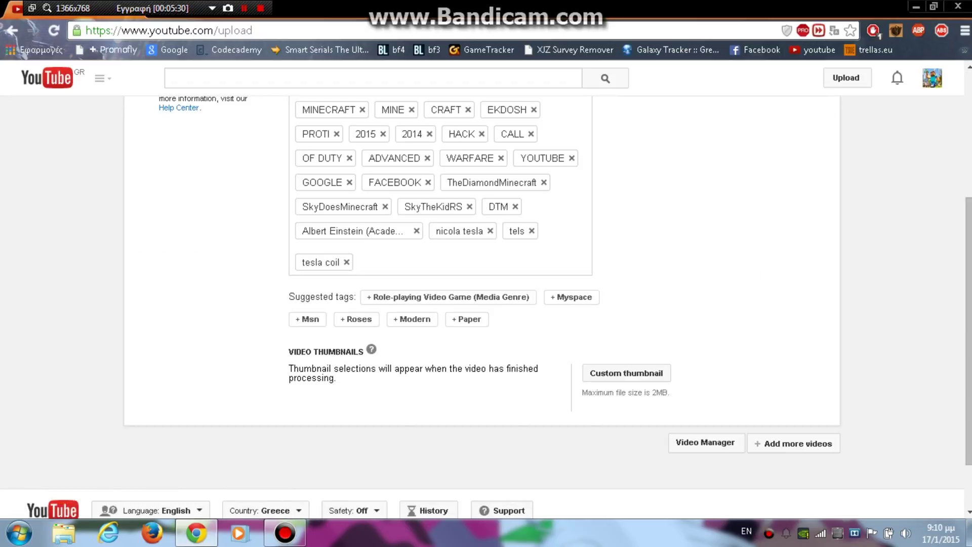
left_click(307, 319)
left_click(307, 319)
left_click(308, 319)
left_click(309, 319)
left_click(448, 321)
left_click(349, 345)
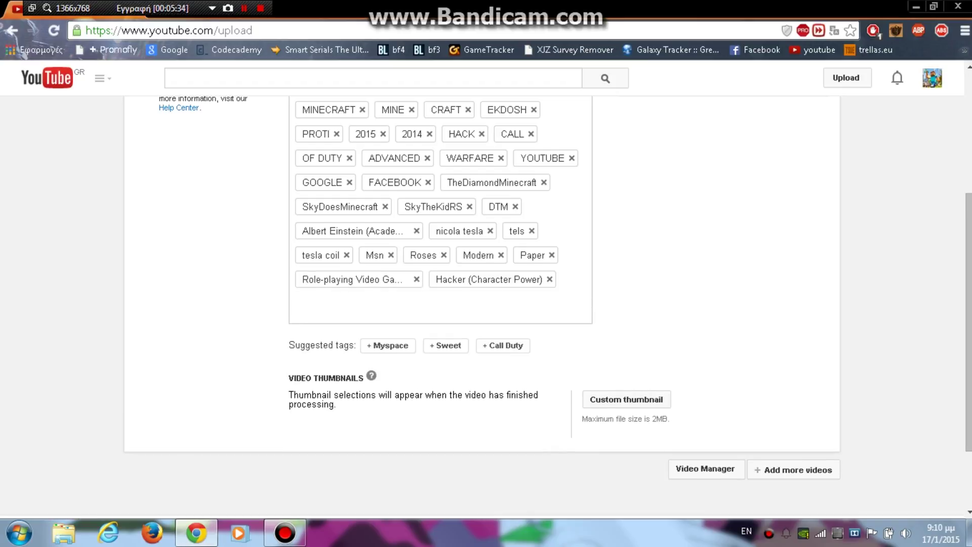
left_click(386, 341)
left_click(385, 343)
left_click(381, 343)
left_click(382, 343)
left_click(380, 369)
left_click(405, 369)
left_click(380, 393)
left_click(380, 394)
left_click(380, 393)
Add more suggested tags: Montage, Cod5, Gameplay, Xbox, Xbox 360, Ps3, Zombies, Cod6, Multiplayer
left_click(379, 417)
left_click(379, 417)
left_click(380, 417)
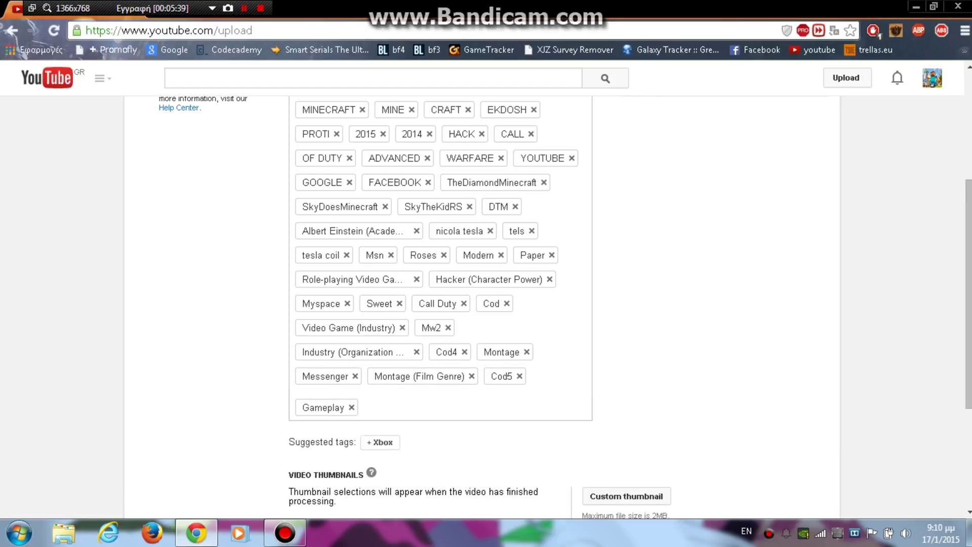
left_click(380, 442)
left_click(400, 442)
left_click(380, 442)
left_click(380, 442)
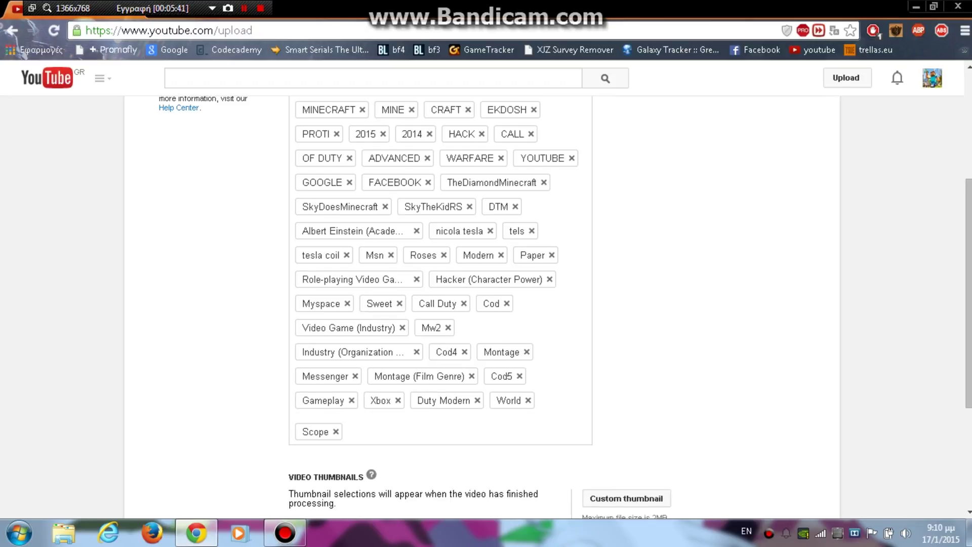
left_click(374, 466)
left_click(375, 466)
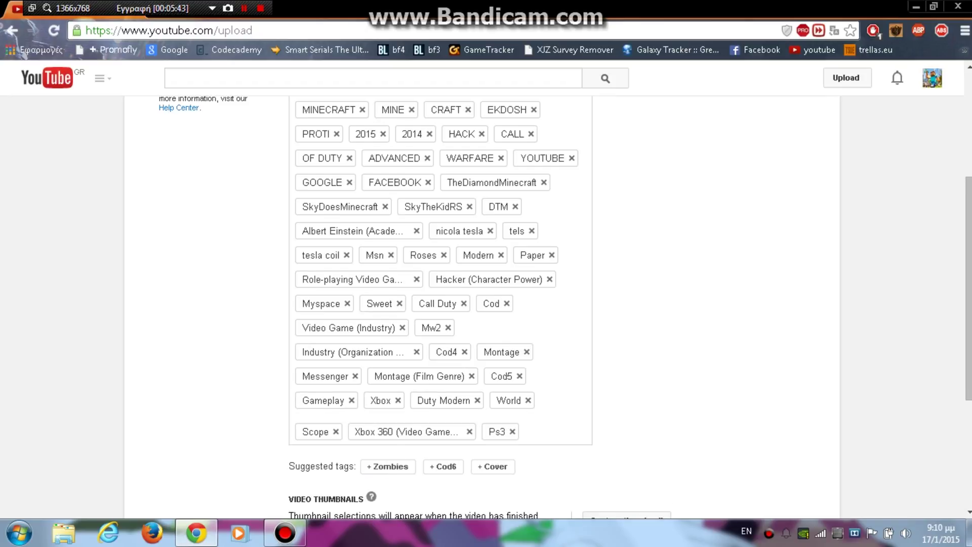
left_click(375, 467)
left_click(369, 490)
left_click(369, 490)
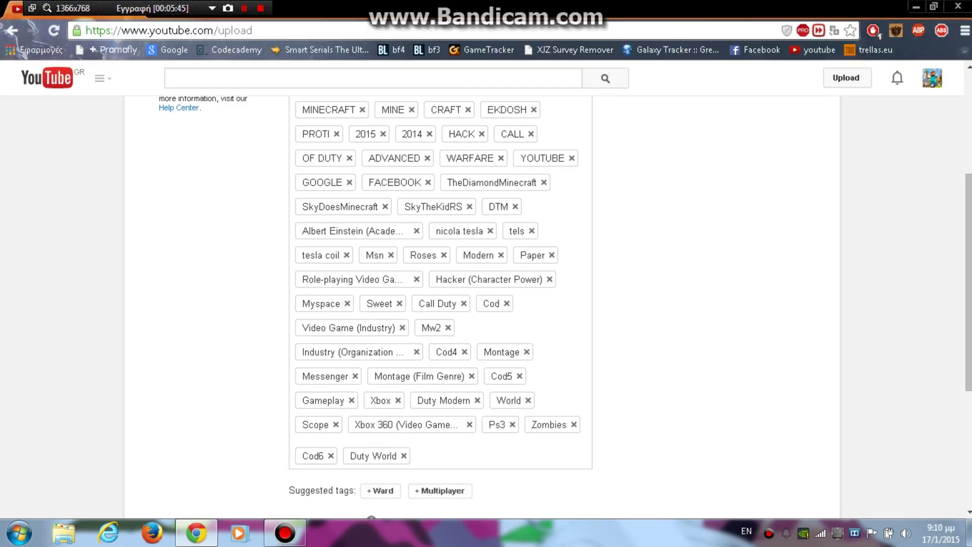
left_click(369, 490)
left_click(369, 490)
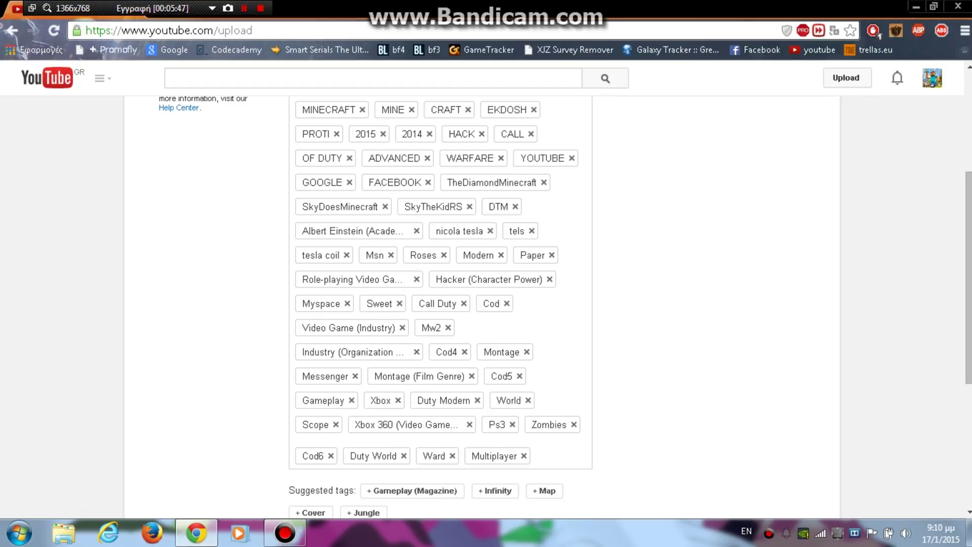
scroll(486, 303, "up", 4)
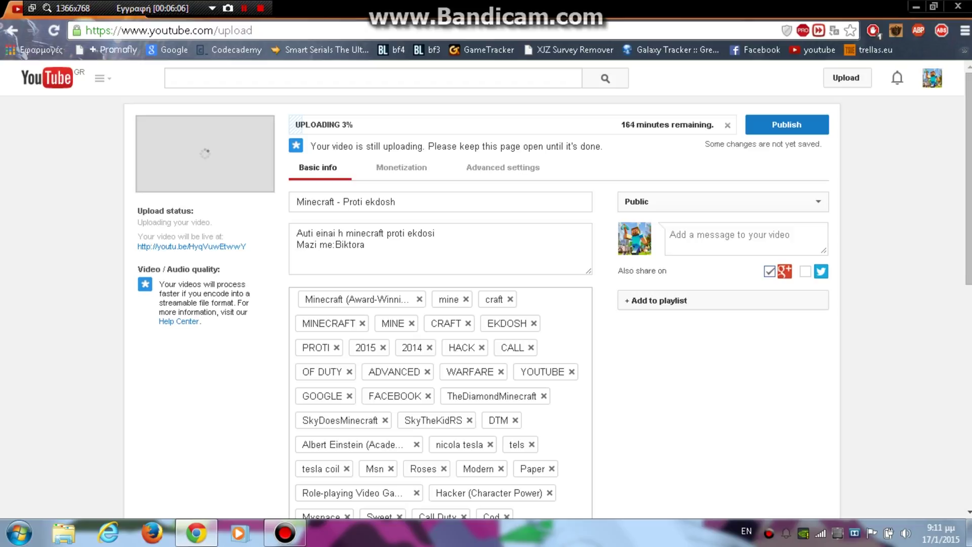
Leave visibility on Public and type the share message 'Thank For your Support'
key("Tab")
key("alt+Down")
key("Return")
key("alt+Down")
key("Return")
key("Tab")
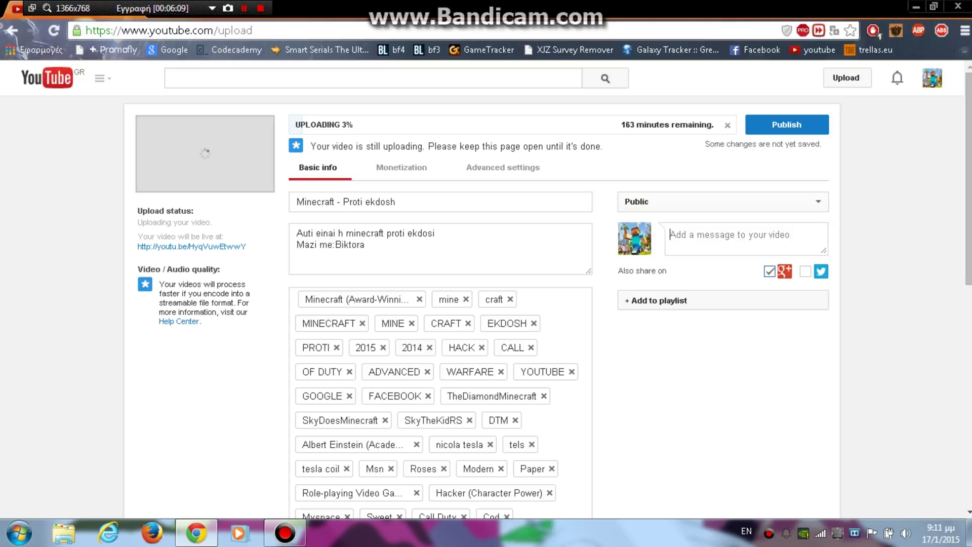
type("Thank ")
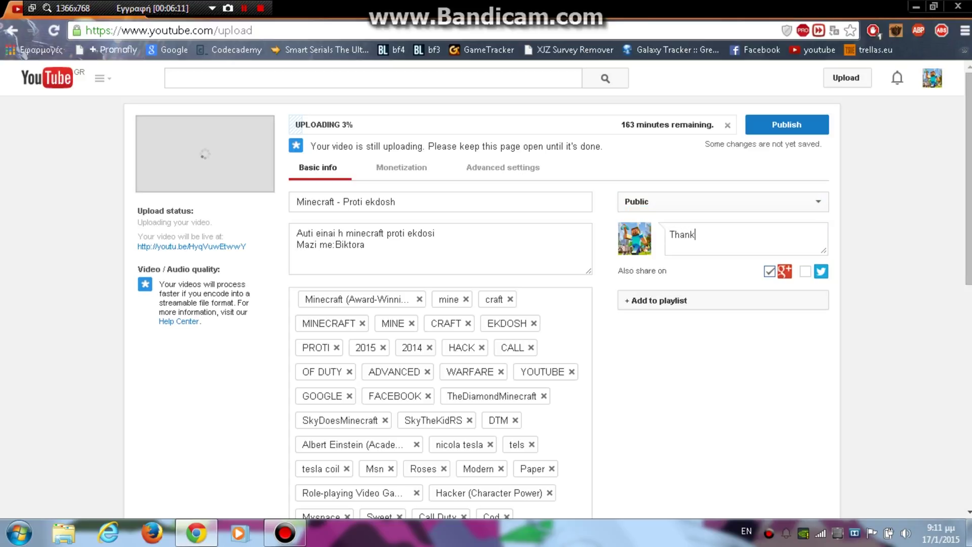
type("For your")
type(" Support")
Also share to Twitter, monetize with ads, and declare a paid product placement
left_click(805, 272)
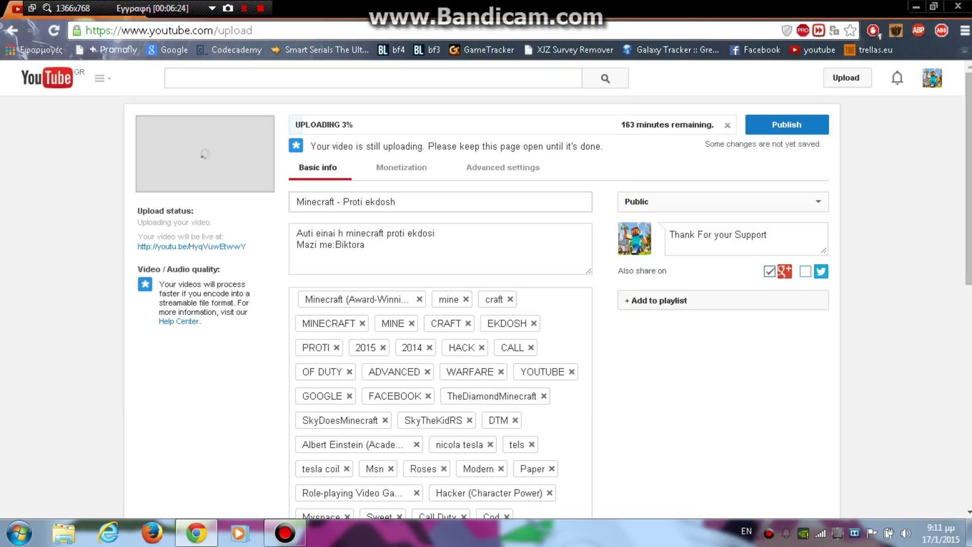
left_click(408, 167)
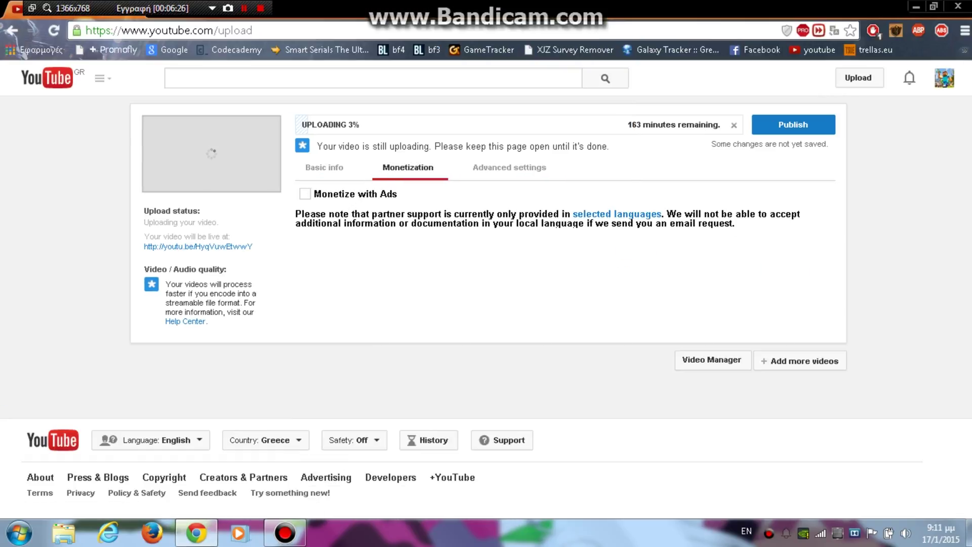
left_click(305, 194)
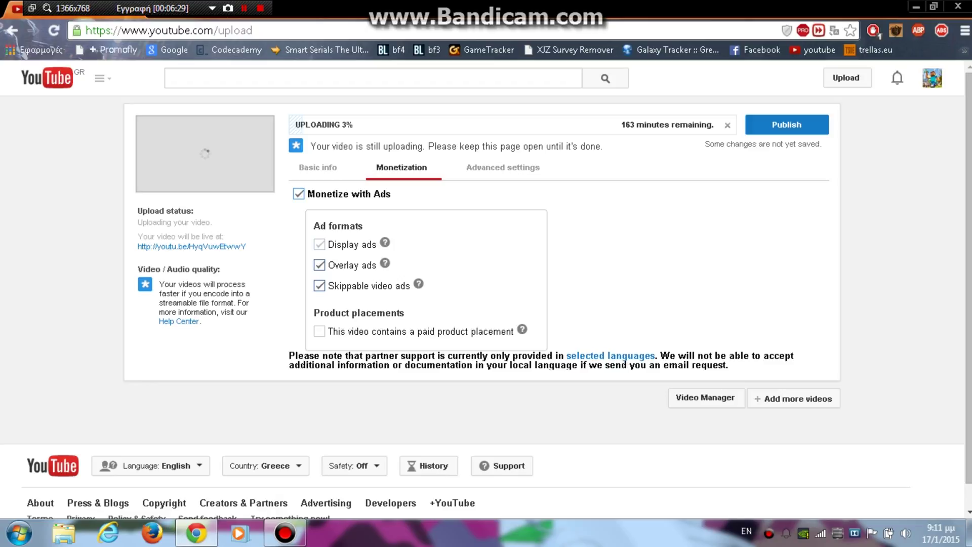
left_click(319, 331)
left_click(503, 167)
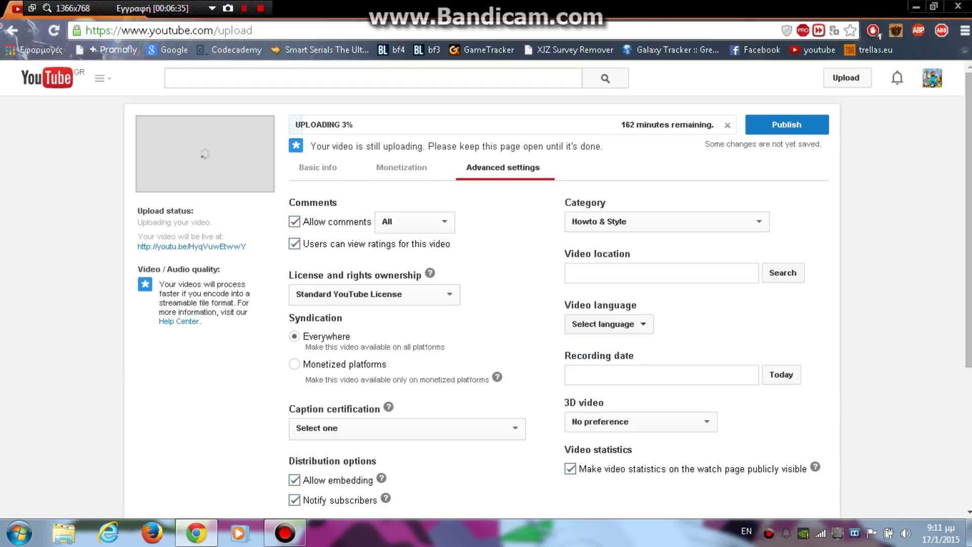
left_click(414, 222)
left_click(393, 239)
left_click(666, 221)
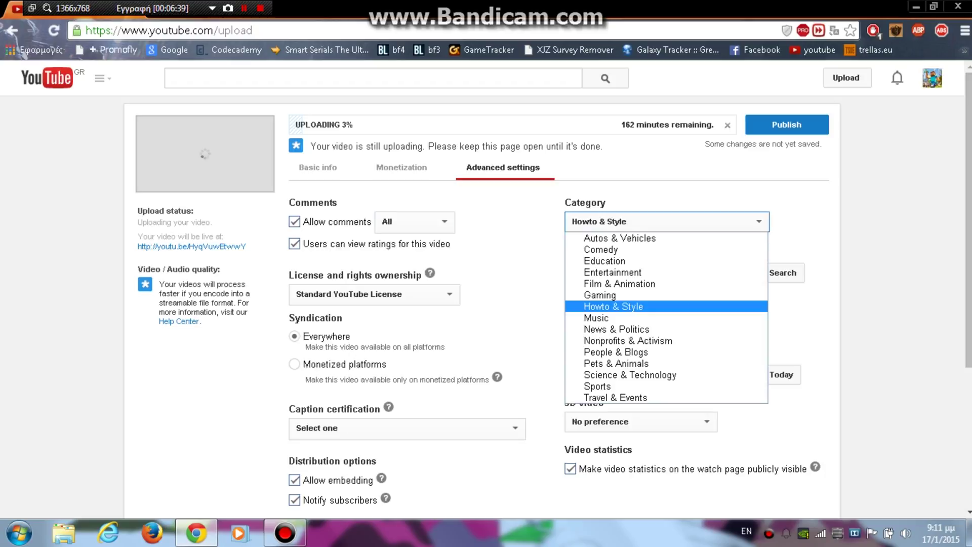
left_click(607, 295)
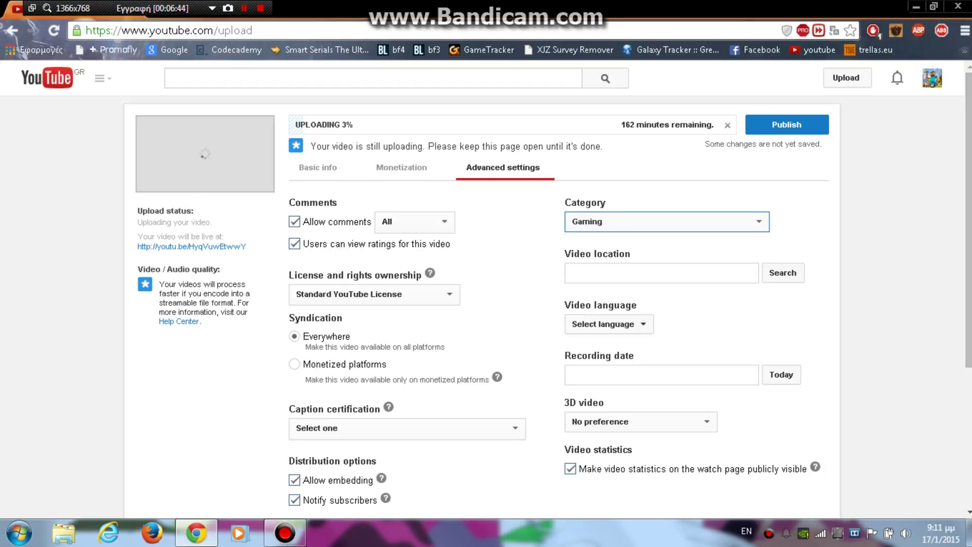
left_click(374, 294)
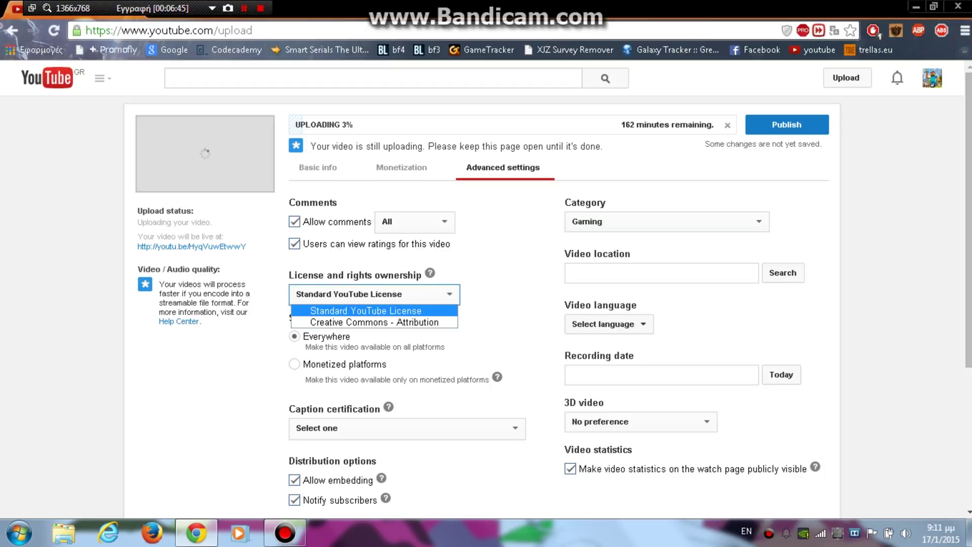
key("Return")
scroll(486, 304, "down", 1)
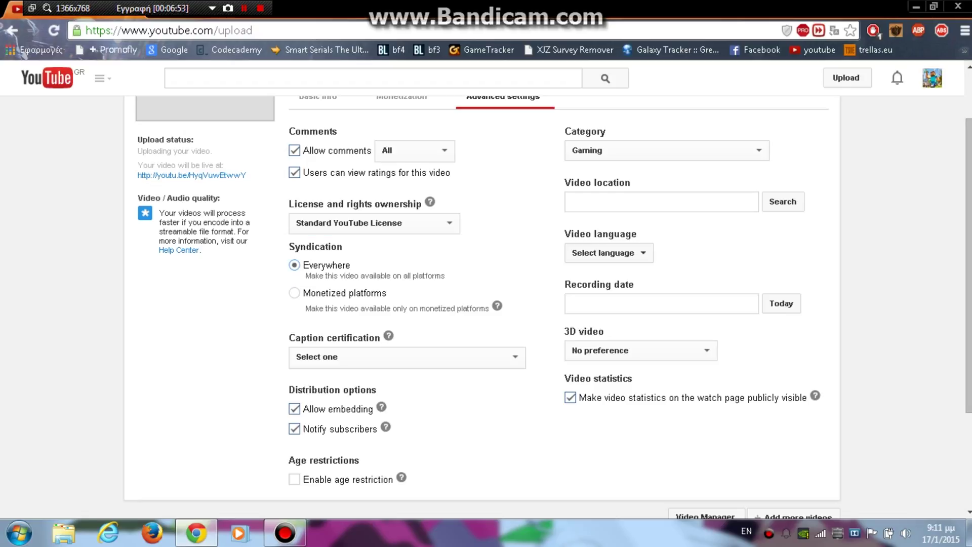
left_click(405, 357)
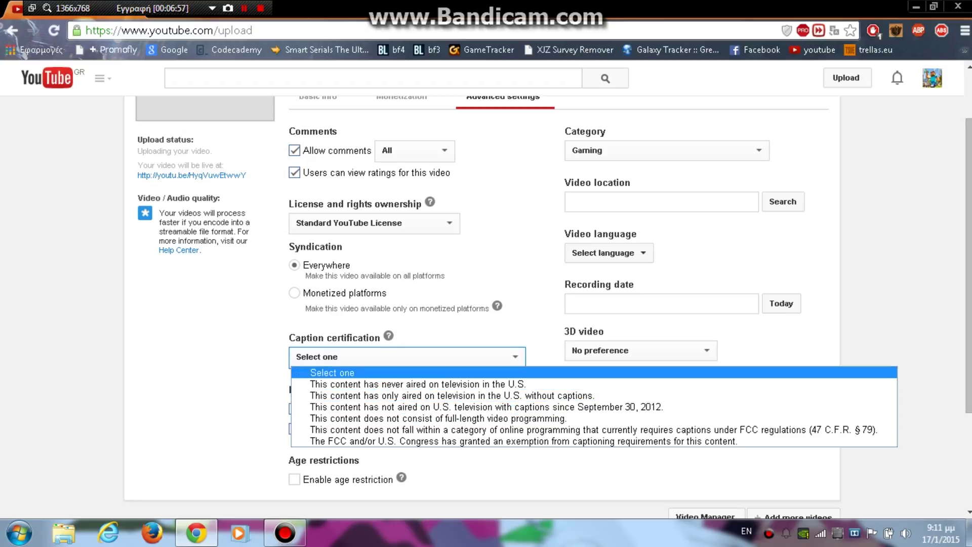
left_click(405, 357)
left_click(405, 357)
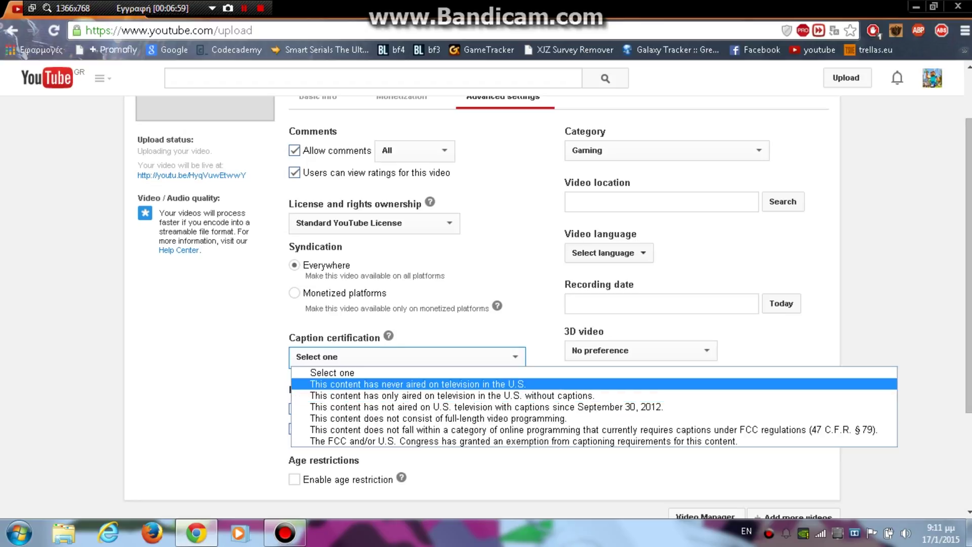
key("Escape")
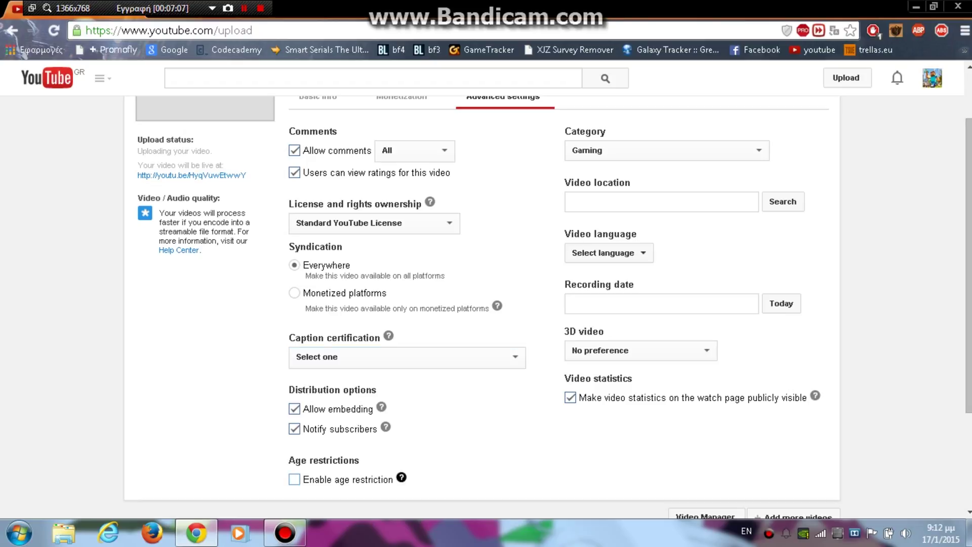
Open the video location map, then close it without setting a location
scroll(481, 303, "up", 1)
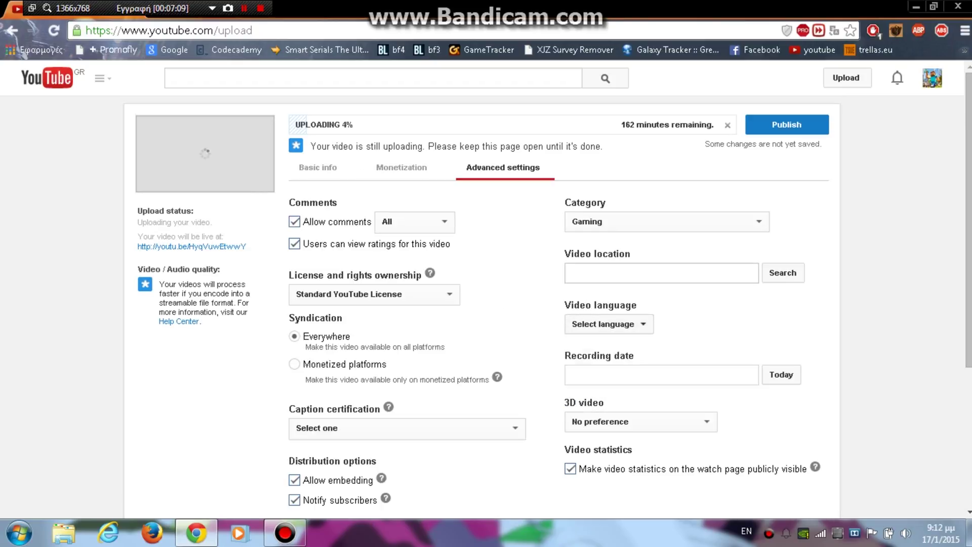
left_click(661, 273)
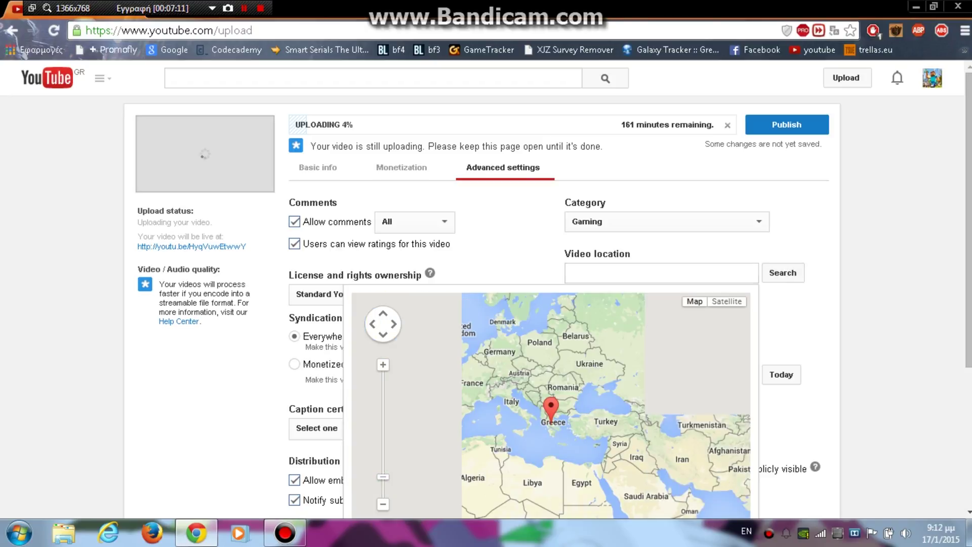
left_click(661, 273)
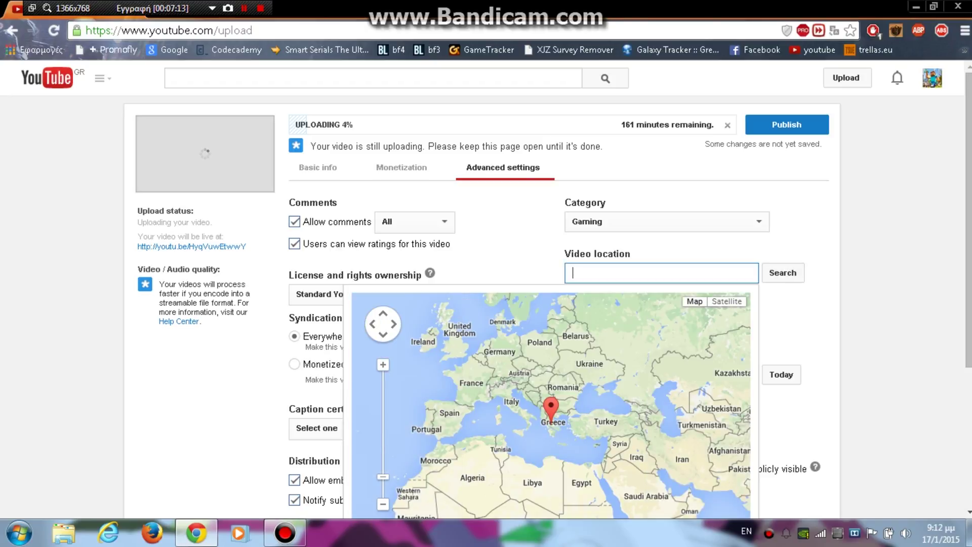
right_click(785, 306)
scroll(785, 305, "down", 1)
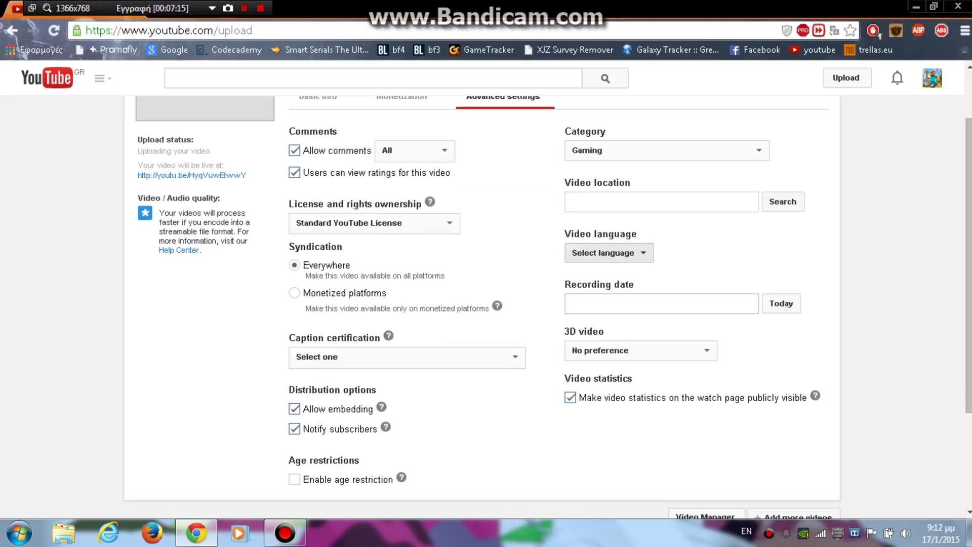
Set video language to Greek, recording date to January 17, 2015, and request 3D conversion
left_click(602, 253)
left_click(598, 294)
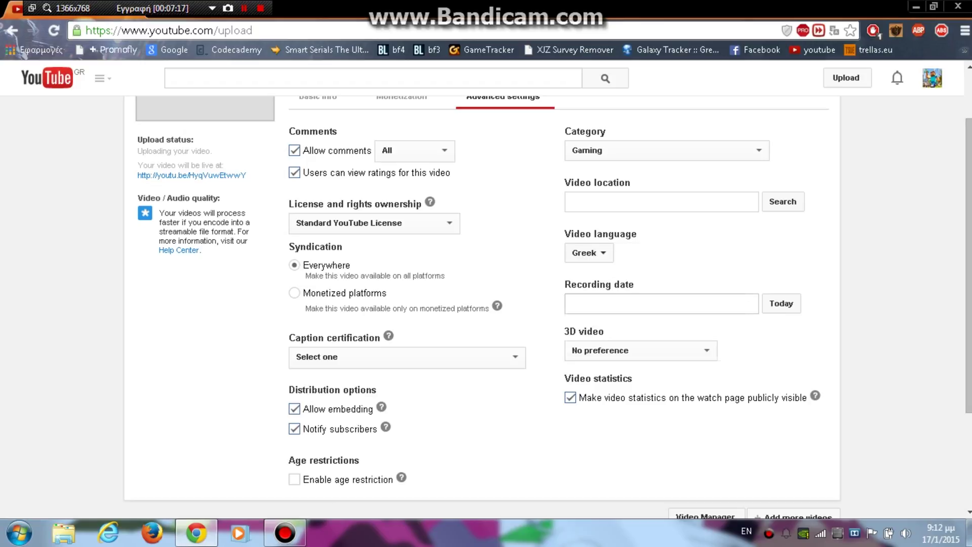
left_click(781, 303)
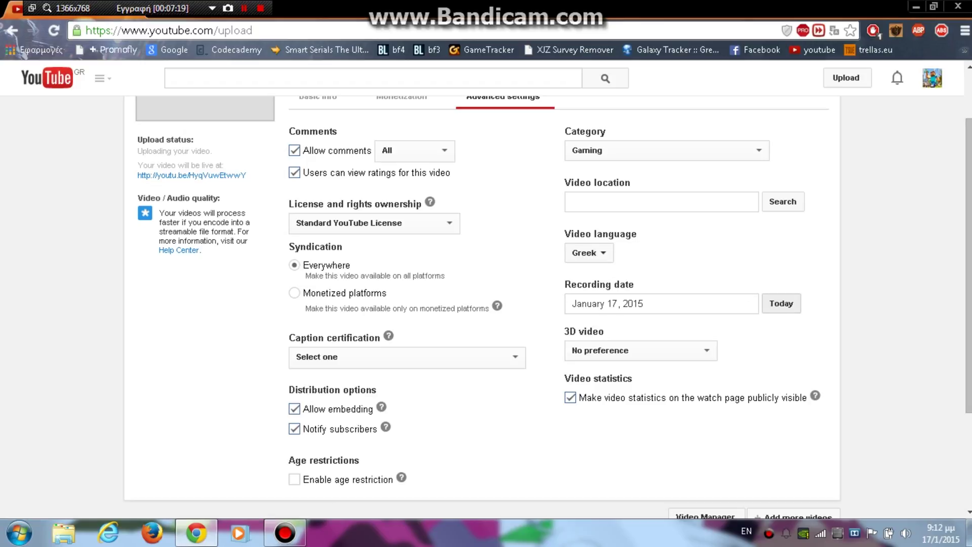
left_click(641, 350)
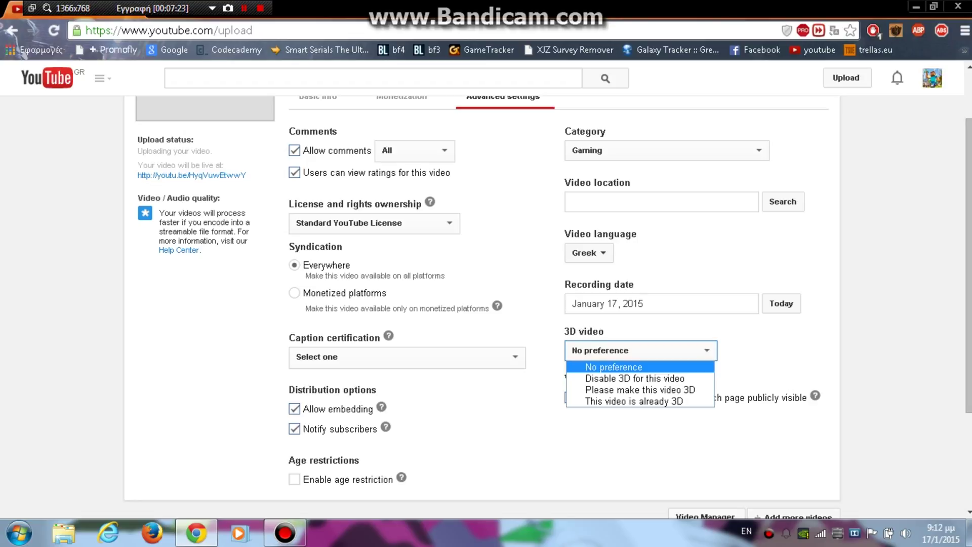
left_click(640, 389)
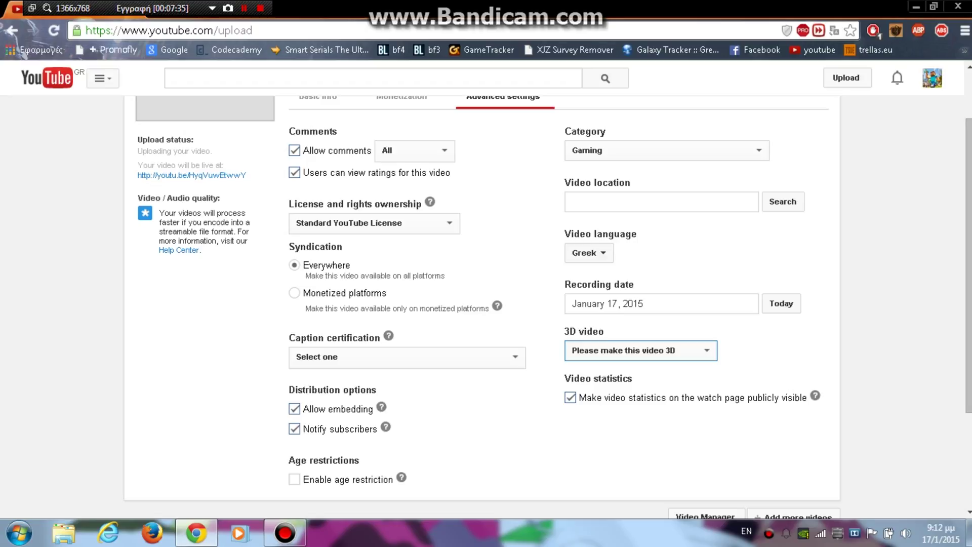
scroll(486, 304, "down", 3)
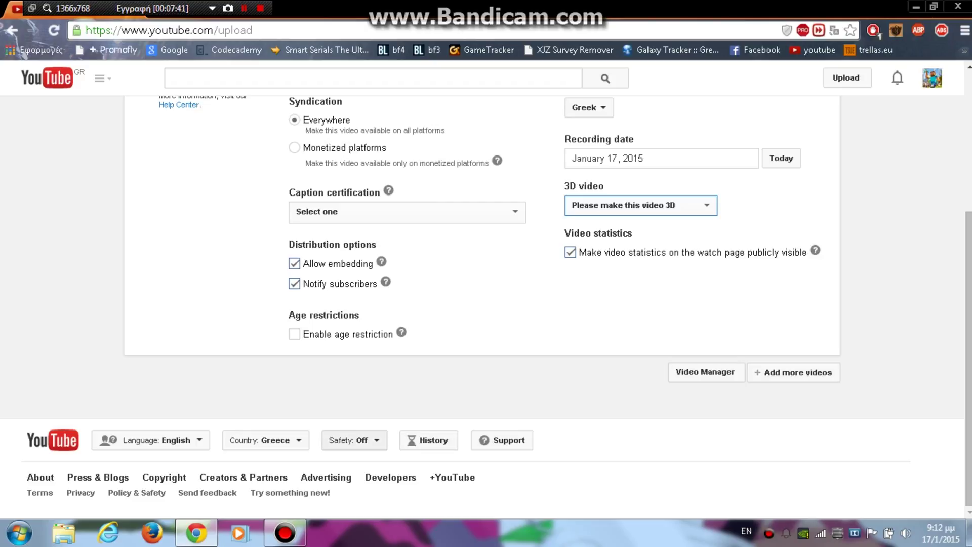
scroll(355, 435, "up", 4)
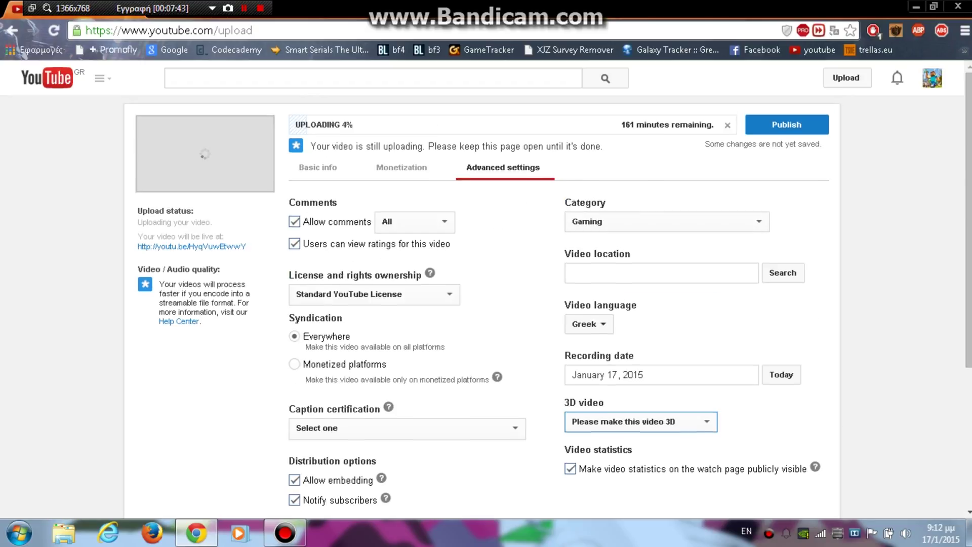
Publish the upload and follow its youtu.be short link to the watch page
left_click(759, 130)
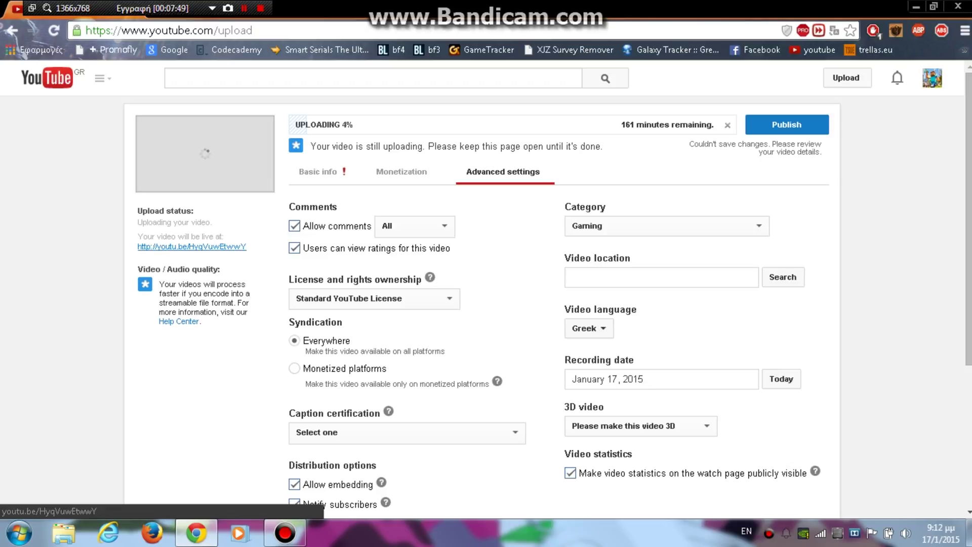
left_click_drag(247, 246, 151, 247)
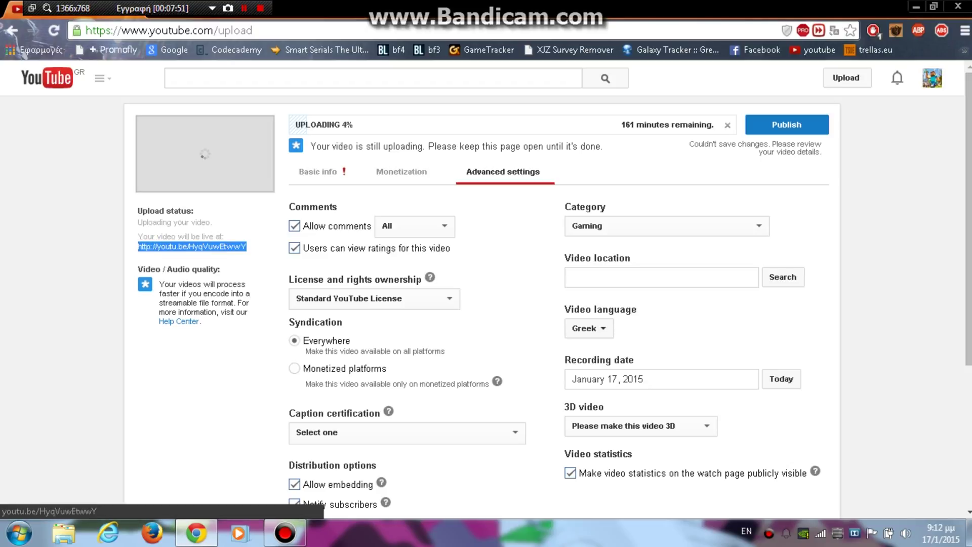
left_click(167, 247)
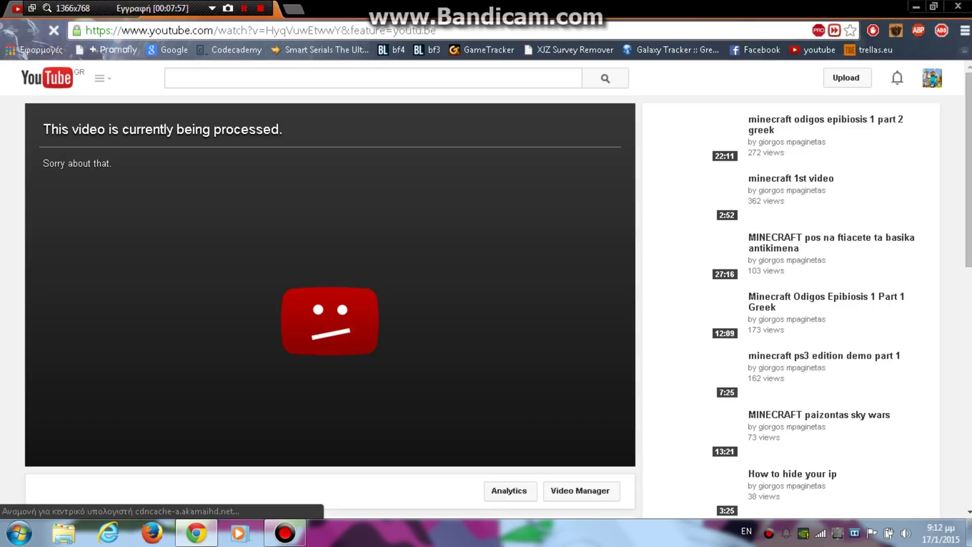
Review the still-processing video's details, then bring up link options for the Christmas Shopper Simulator related video
scroll(486, 304, "down", 5)
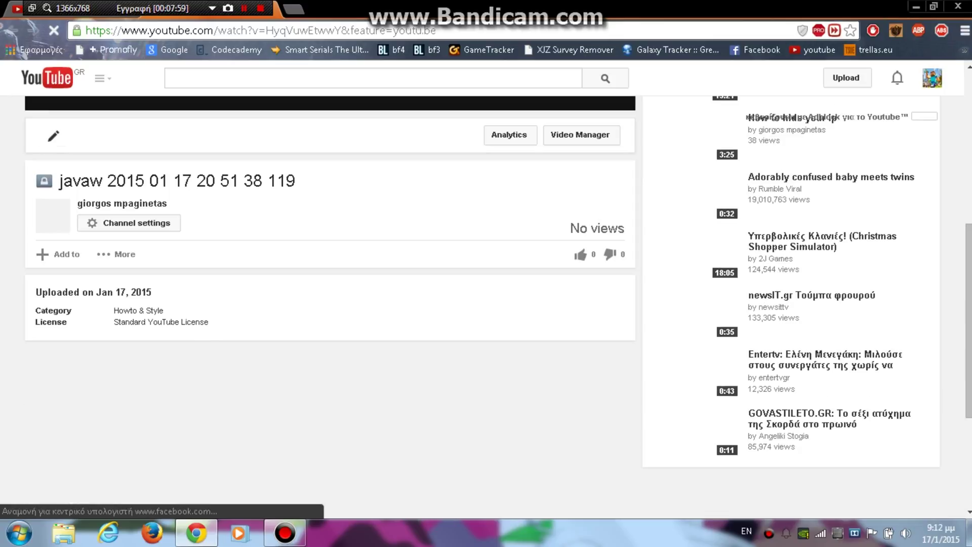
scroll(789, 182, "up", 5)
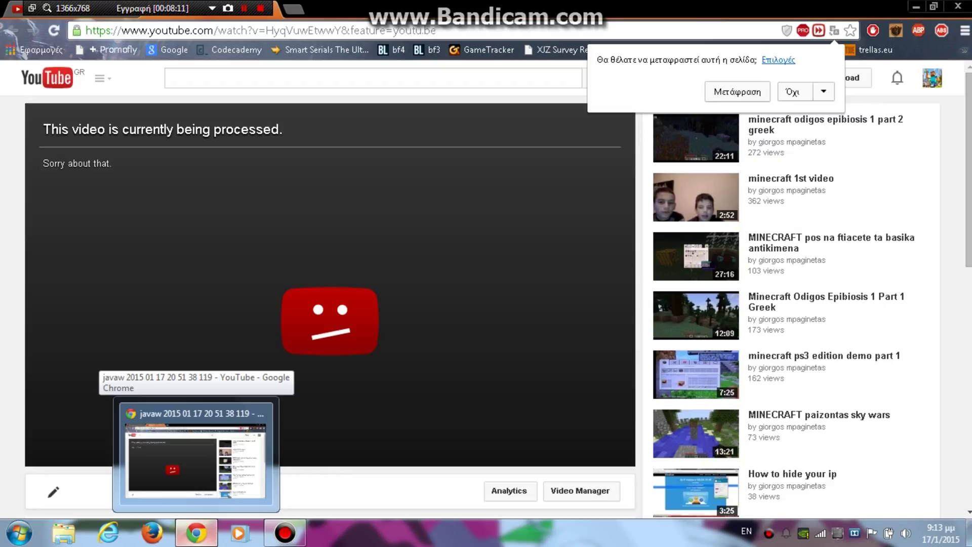
scroll(329, 304, "down", 2)
mouse_move(696, 409)
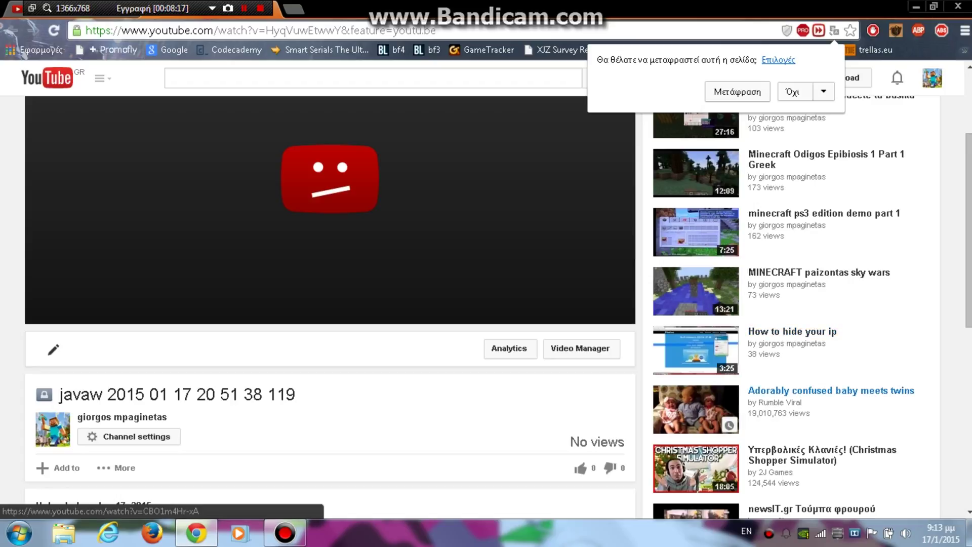
scroll(708, 410, "down", 3)
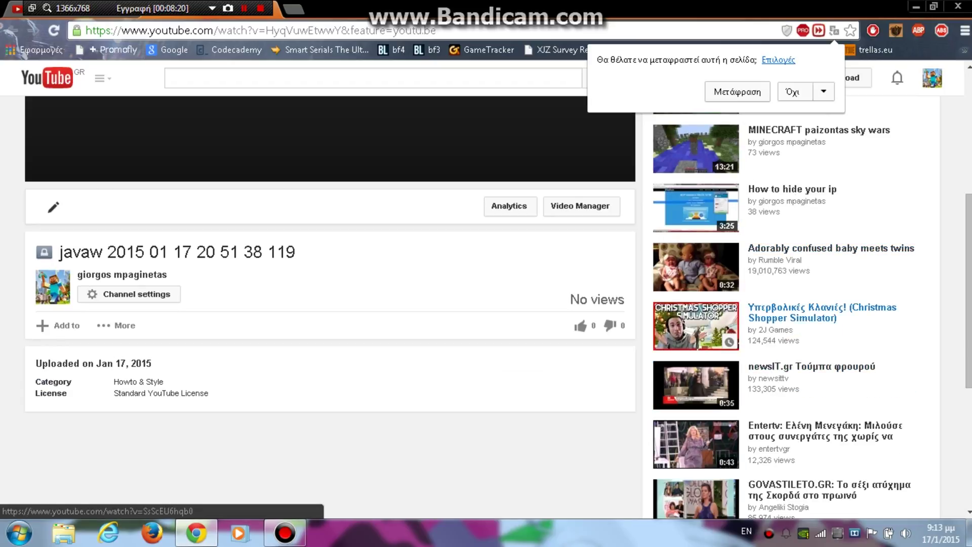
right_click(758, 313)
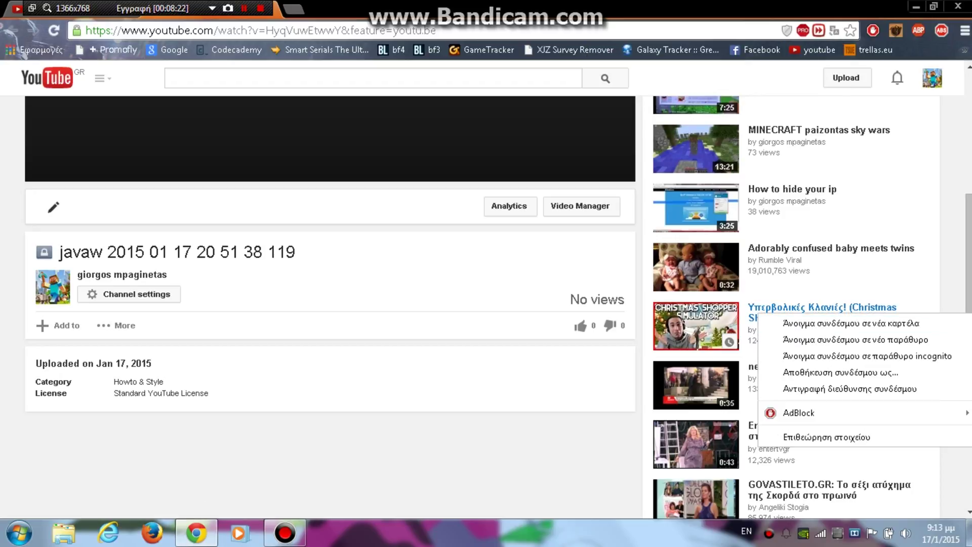
Watch Christmas Shopper Simulator in a new tab, dismiss the translation prompt, and pause at 1:06
left_click(850, 323)
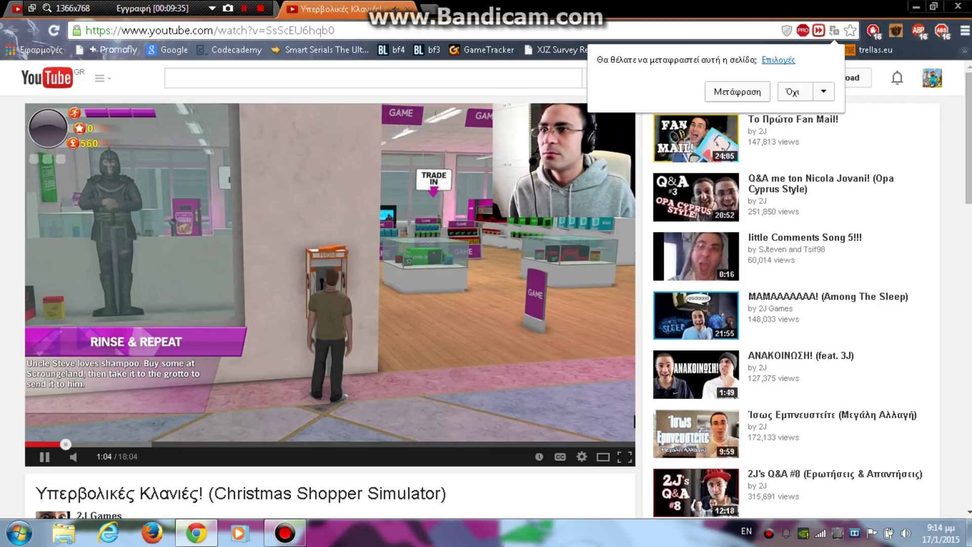
key("Escape")
key("space")
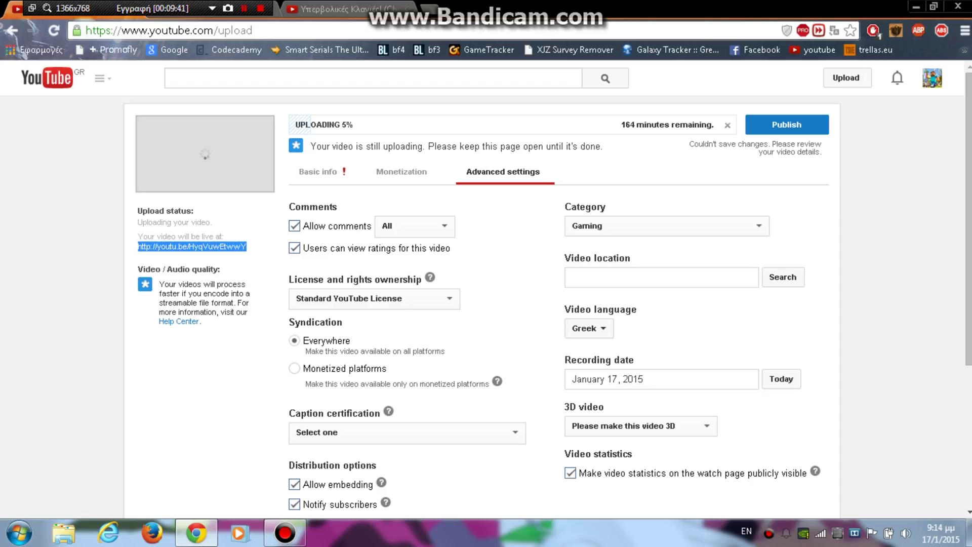
Return to the upload page and show its Basic info section, where tags are flagged too long
left_click_drag(334, 124, 348, 125)
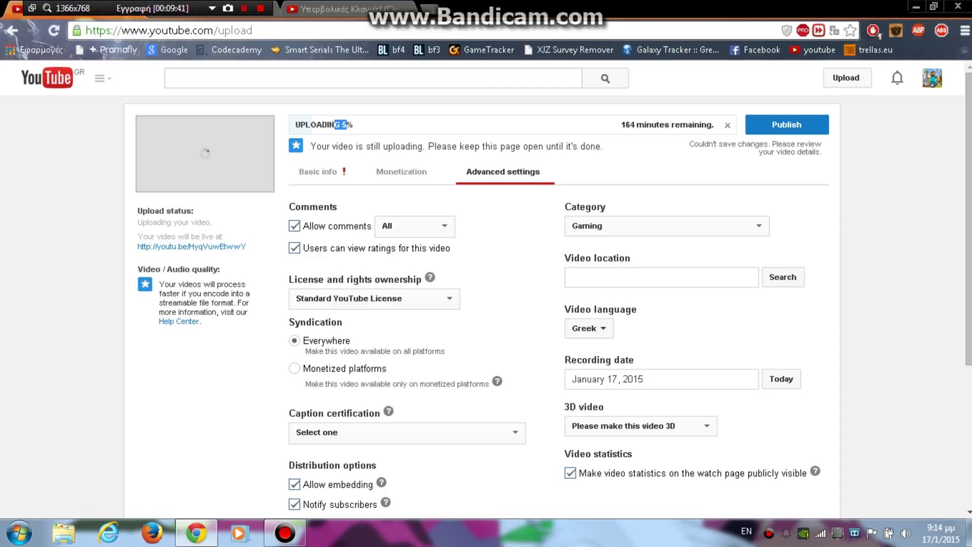
scroll(414, 226, "down", 3)
scroll(415, 226, "up", 3)
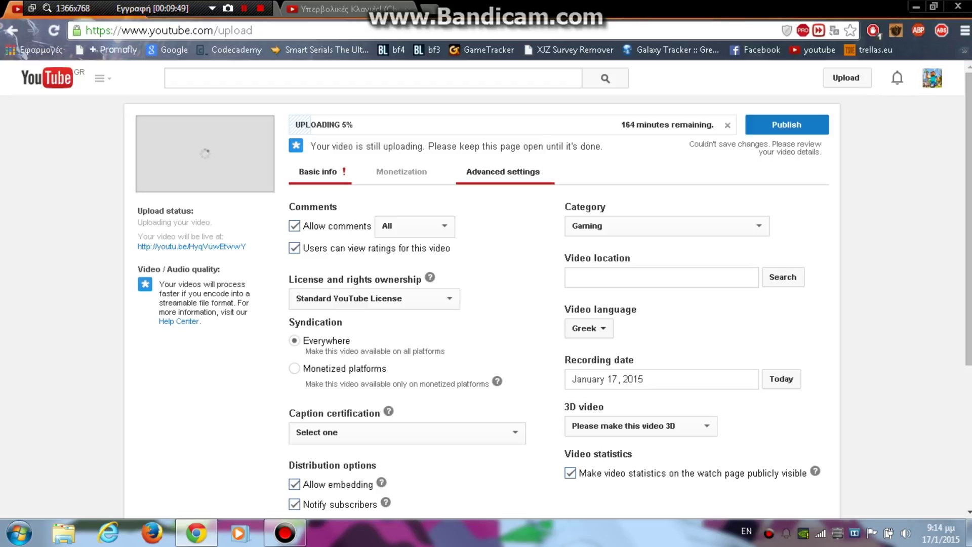
left_click(318, 172)
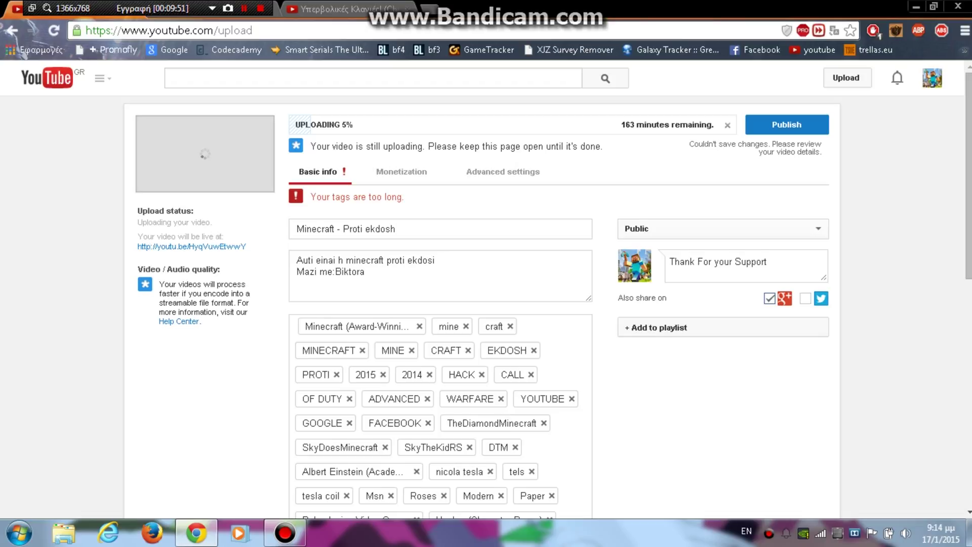